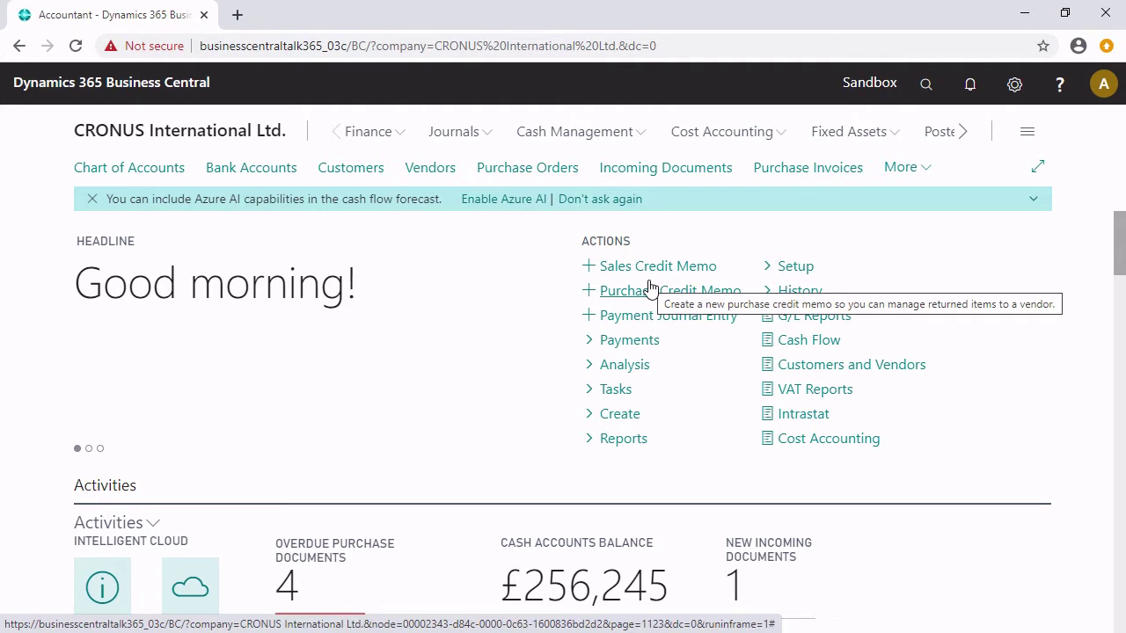
Step: Create a new cost budget with the name 2021 and the description 2021
click(714, 132)
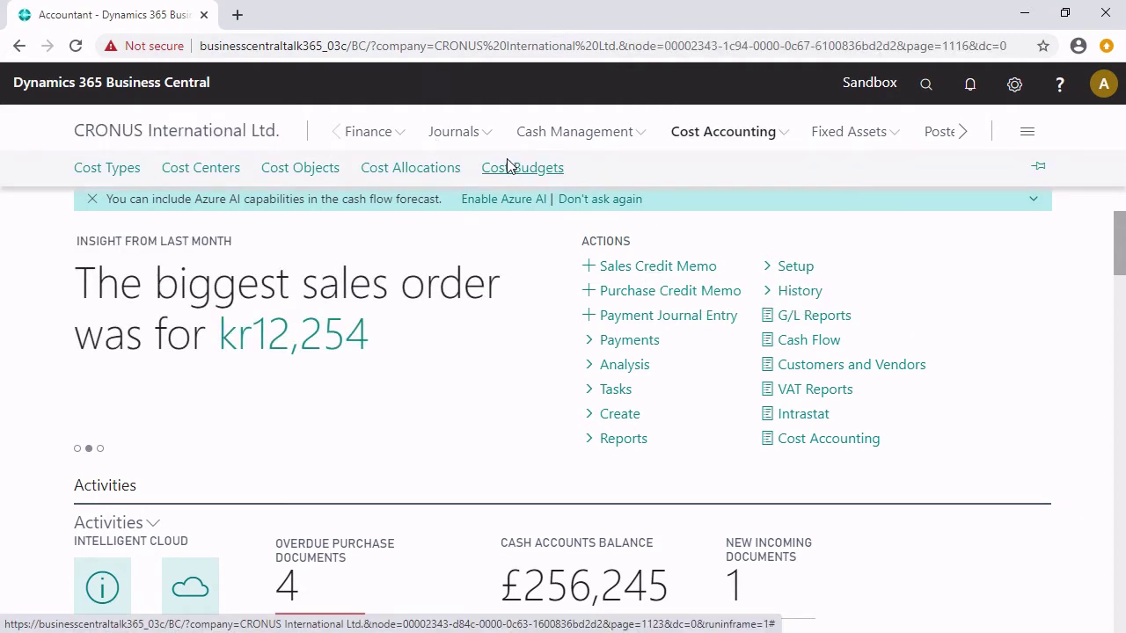
click(510, 167)
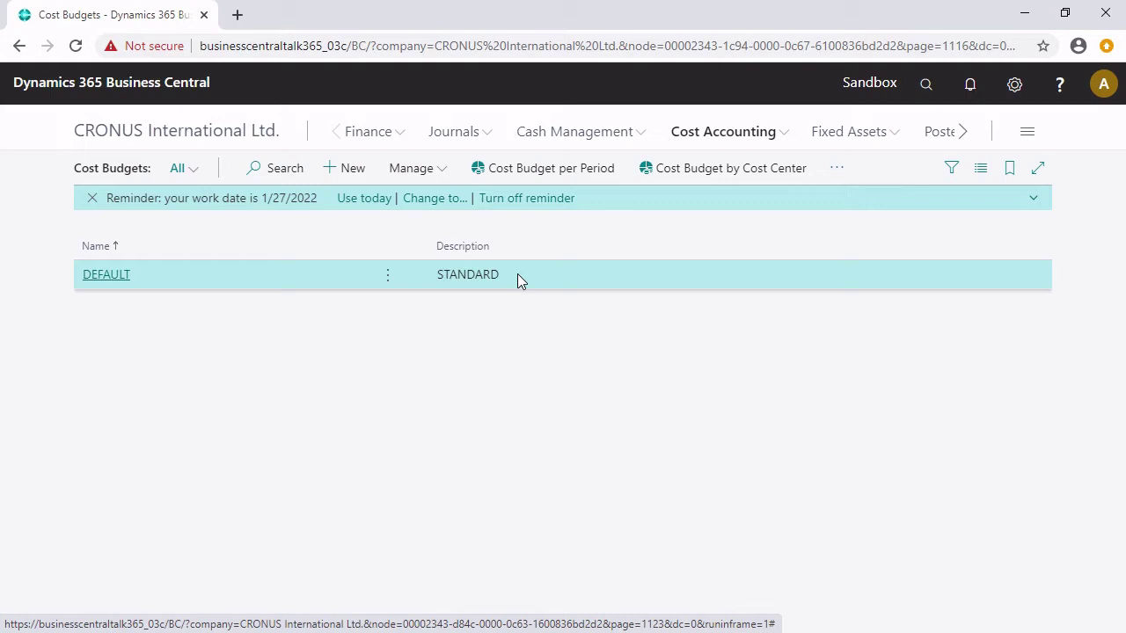
click(345, 167)
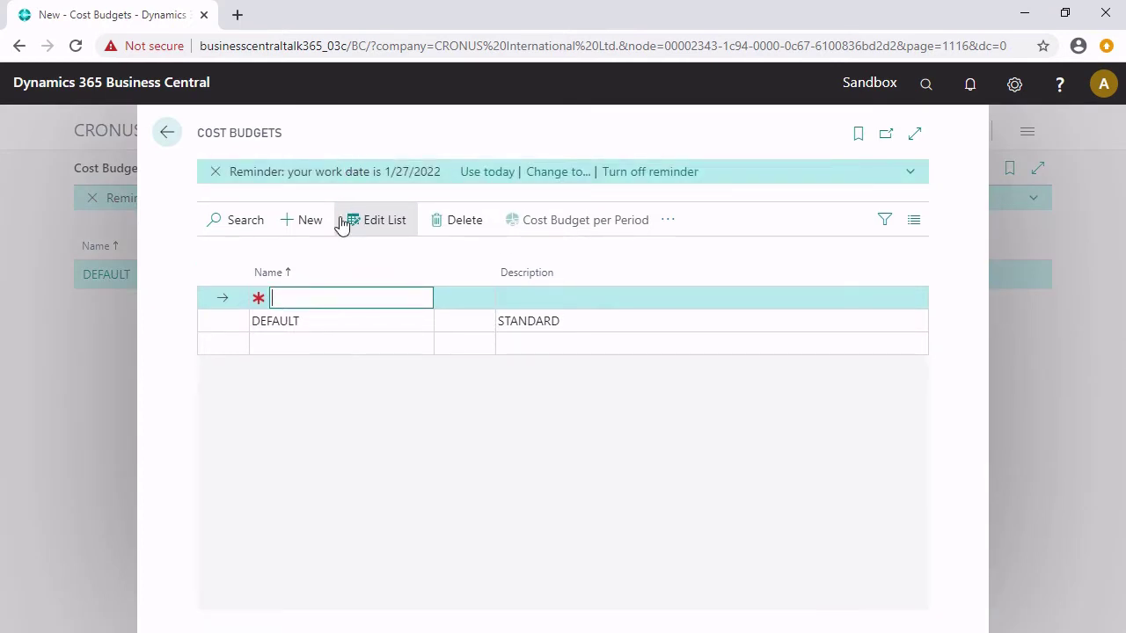
text(2021)
key(Tab)
text(2021)
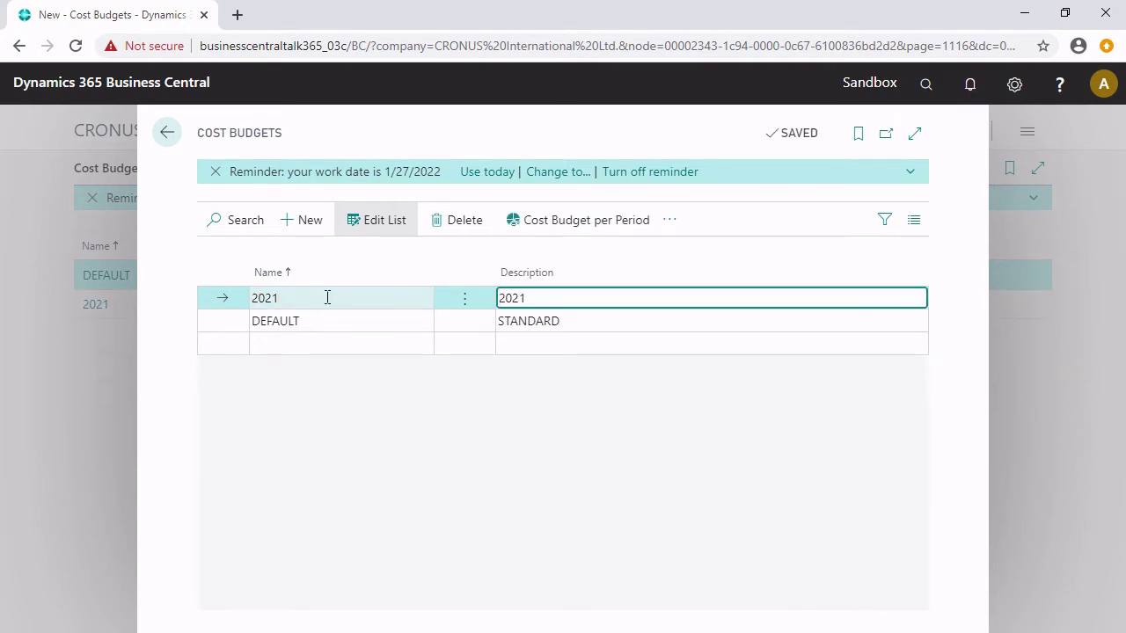
key(Escape)
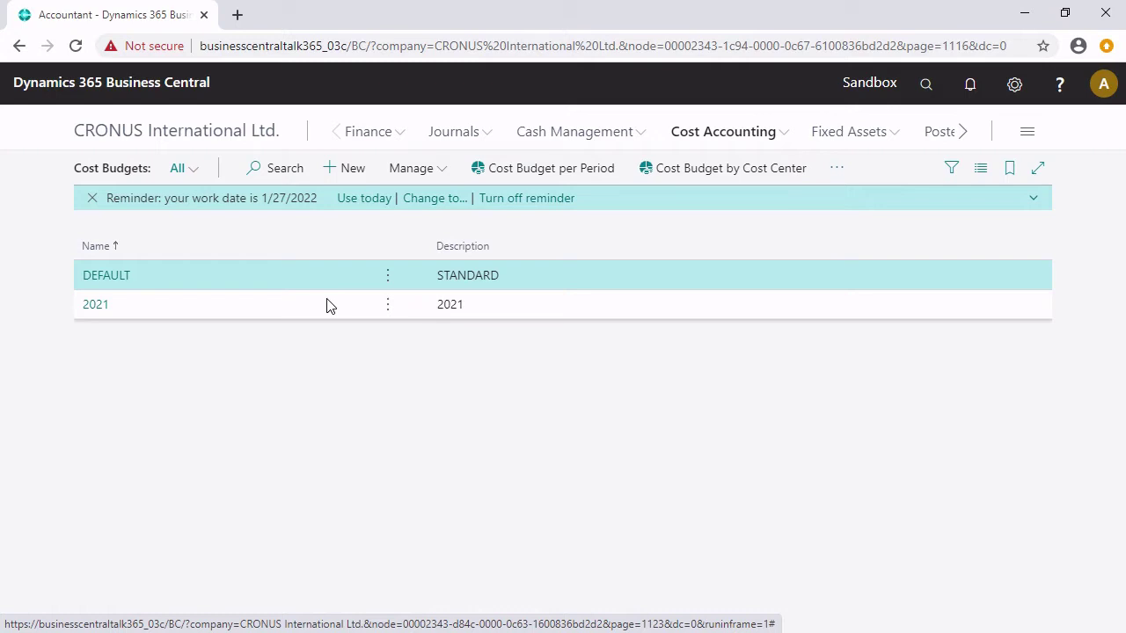
Step: Open the per-period view of cost budget 2021 and filter it by cost center ADM
click(91, 308)
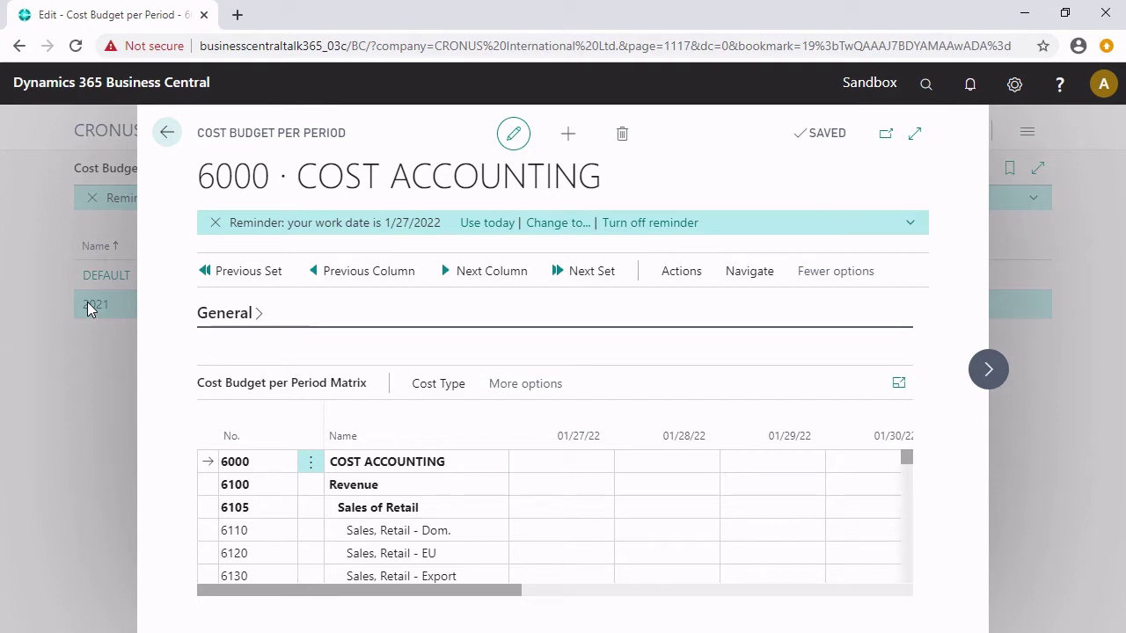
click(251, 322)
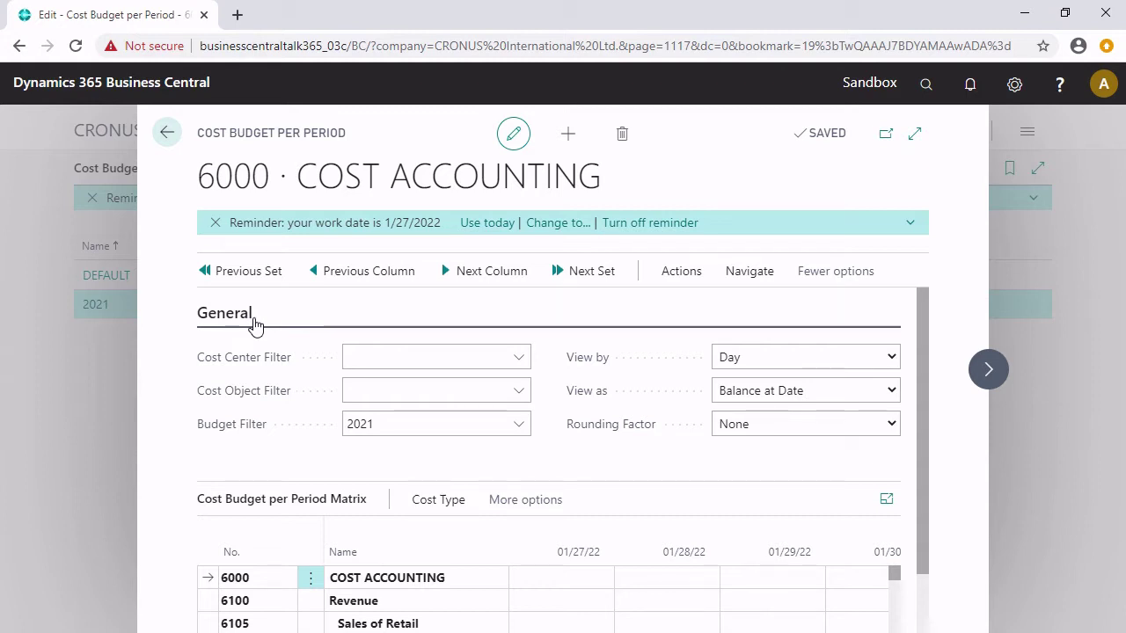
click(522, 361)
click(426, 484)
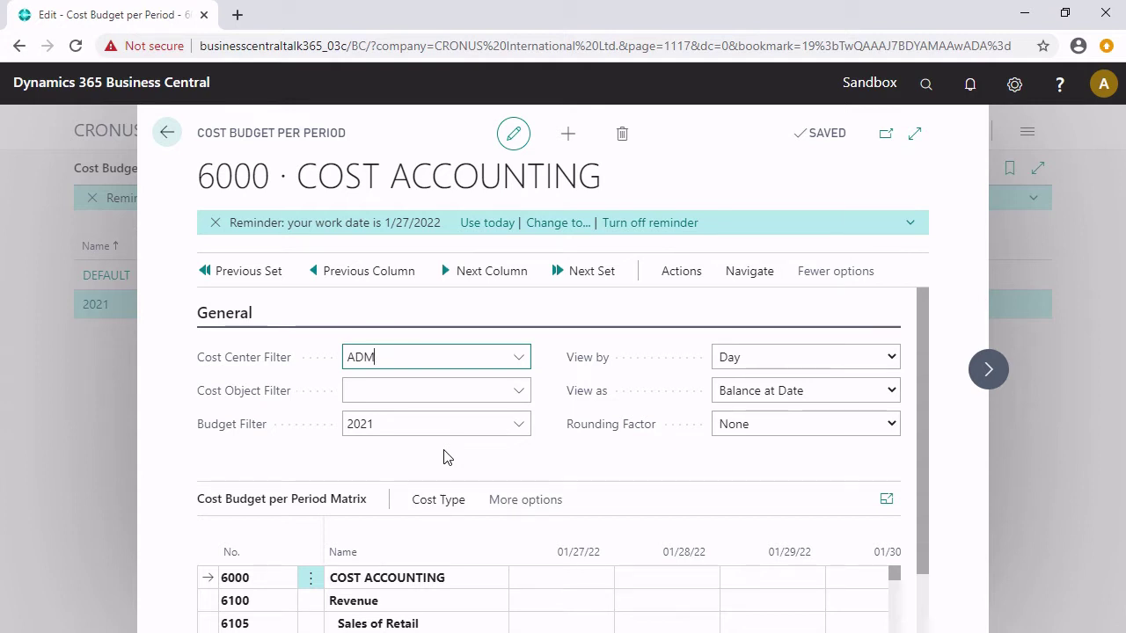
Step: Configure the budget matrix to view by Month as Net Change, with Rounding Factor None
click(887, 357)
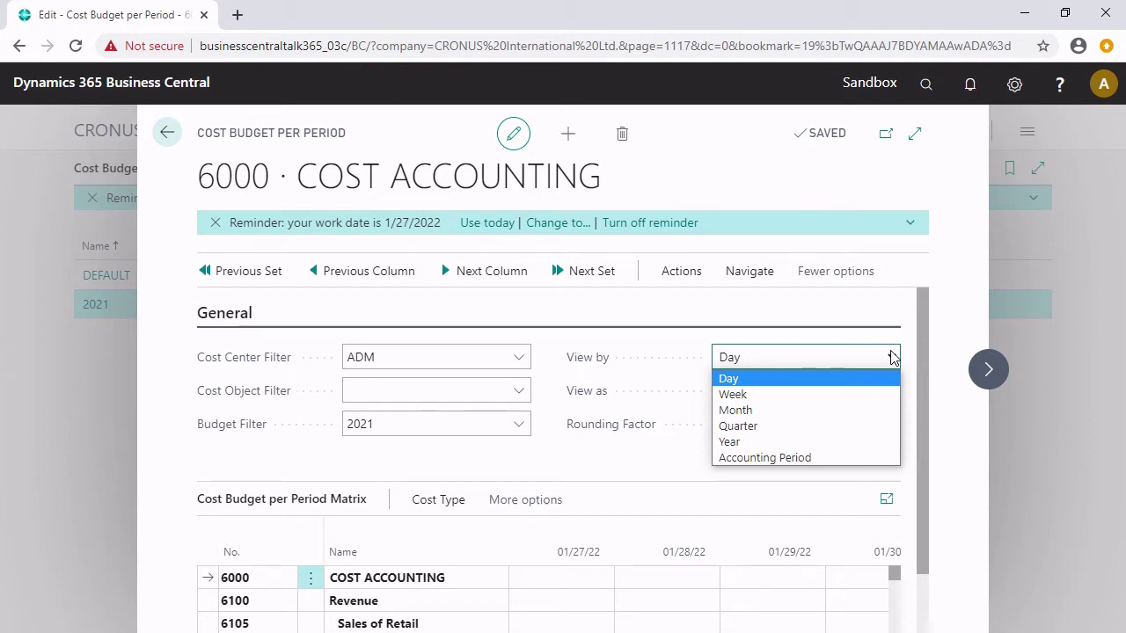
click(772, 410)
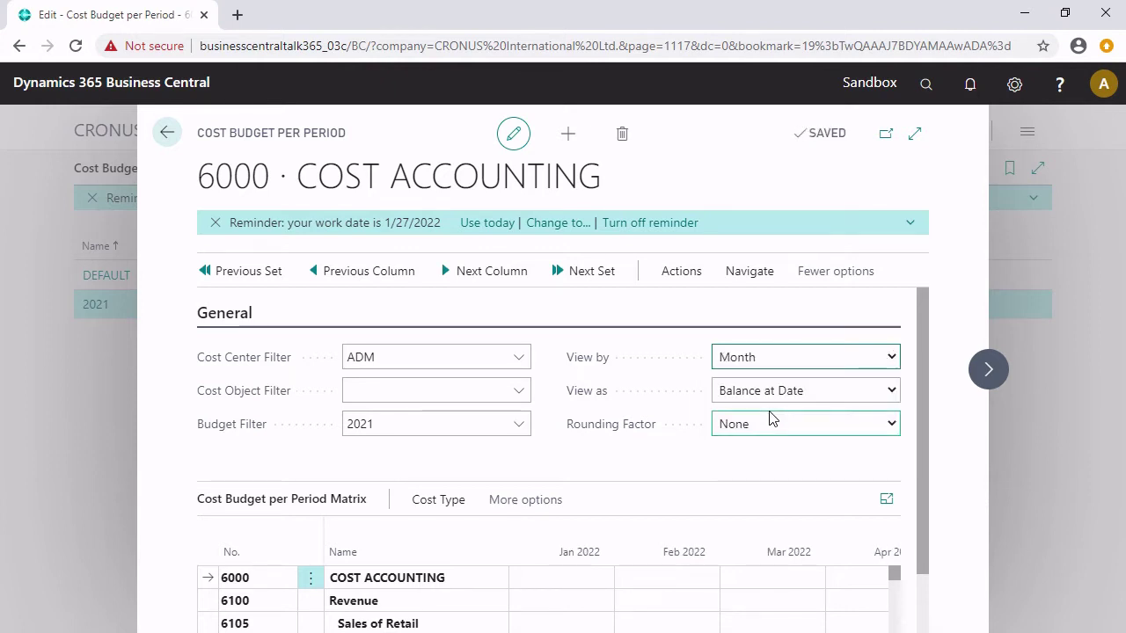
click(801, 391)
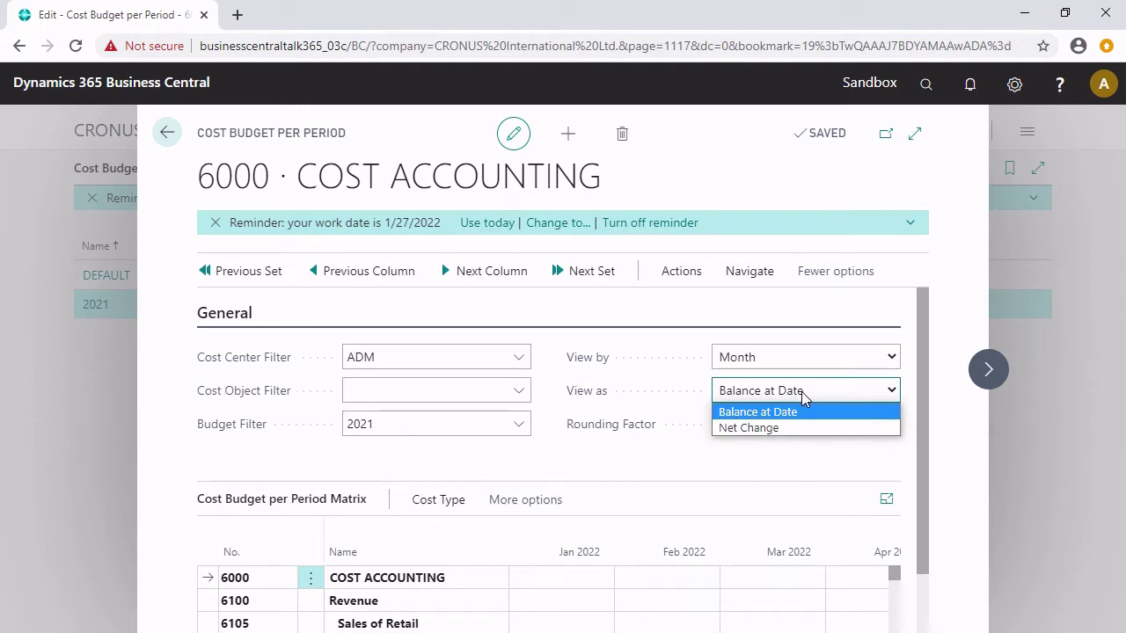
click(769, 428)
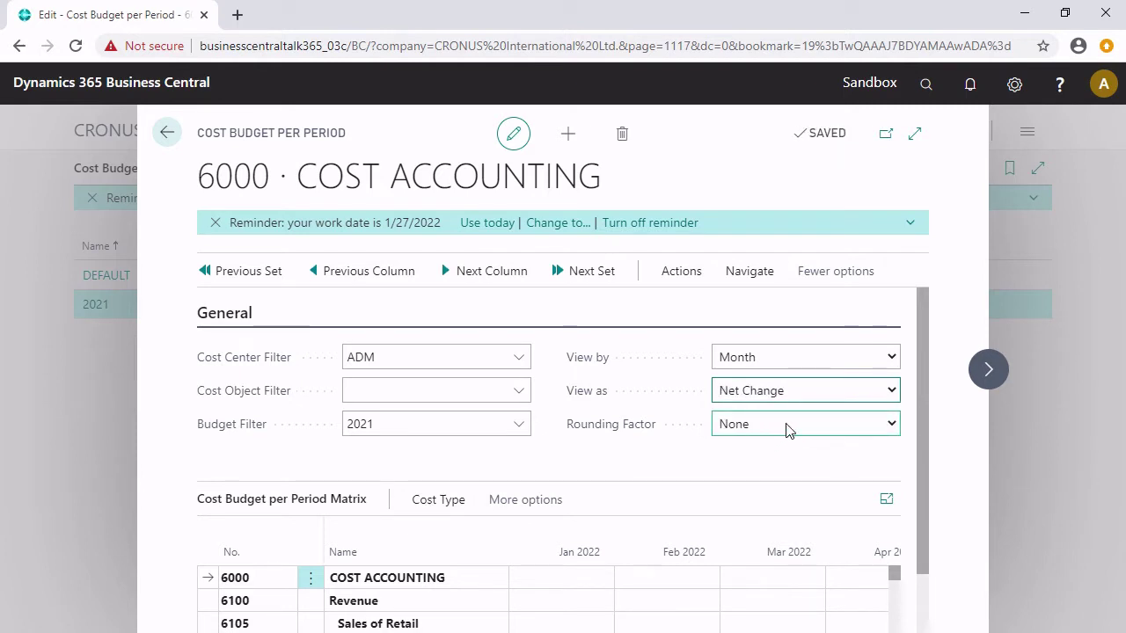
click(788, 426)
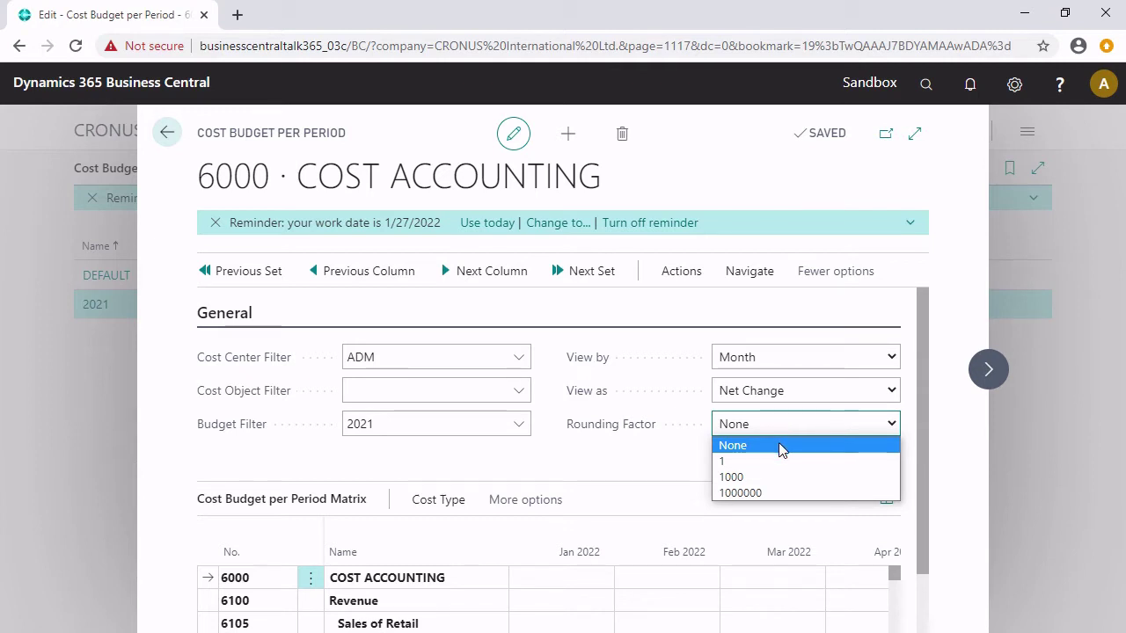
click(779, 445)
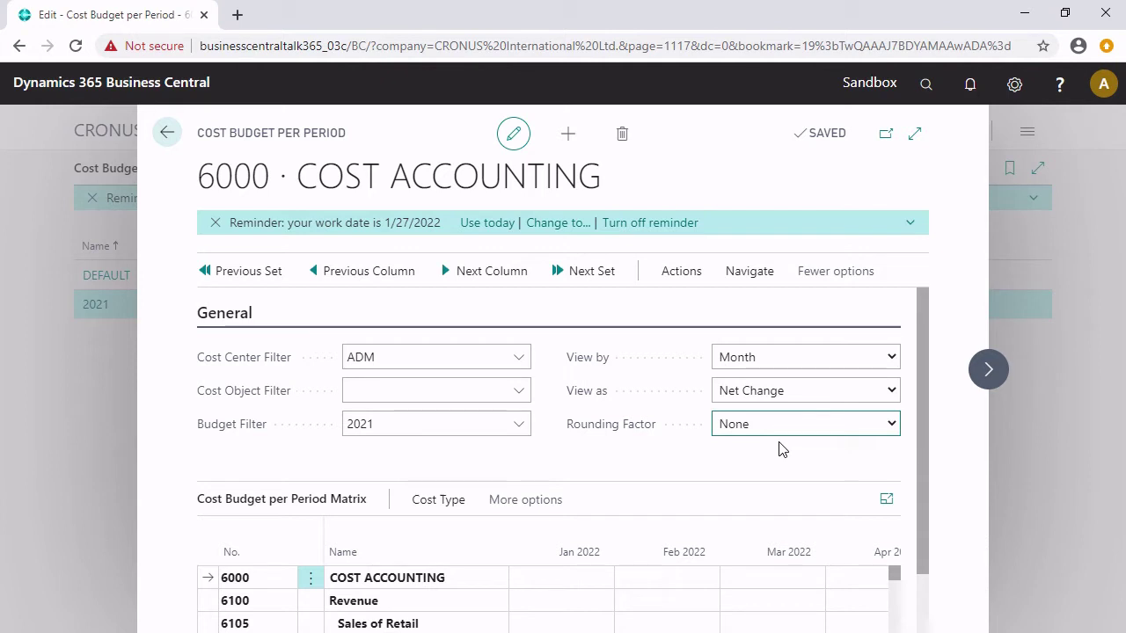
click(236, 316)
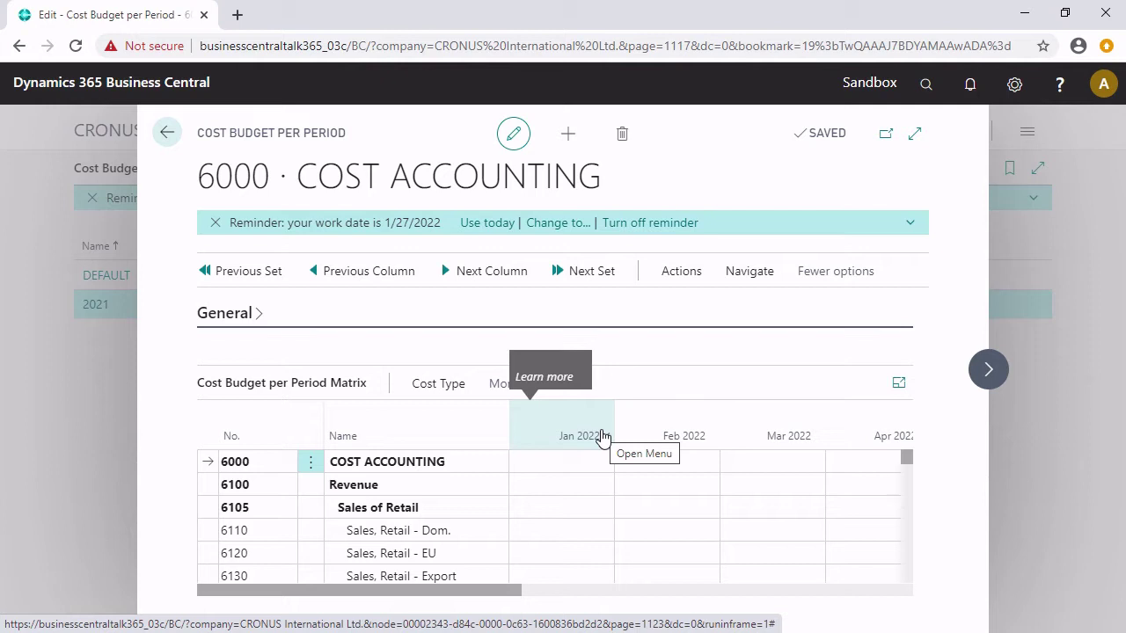
Step: Shift the budget matrix back so that its first period column is Jan 2021
click(405, 273)
click(404, 273)
click(404, 273)
click(404, 272)
click(405, 273)
click(405, 273)
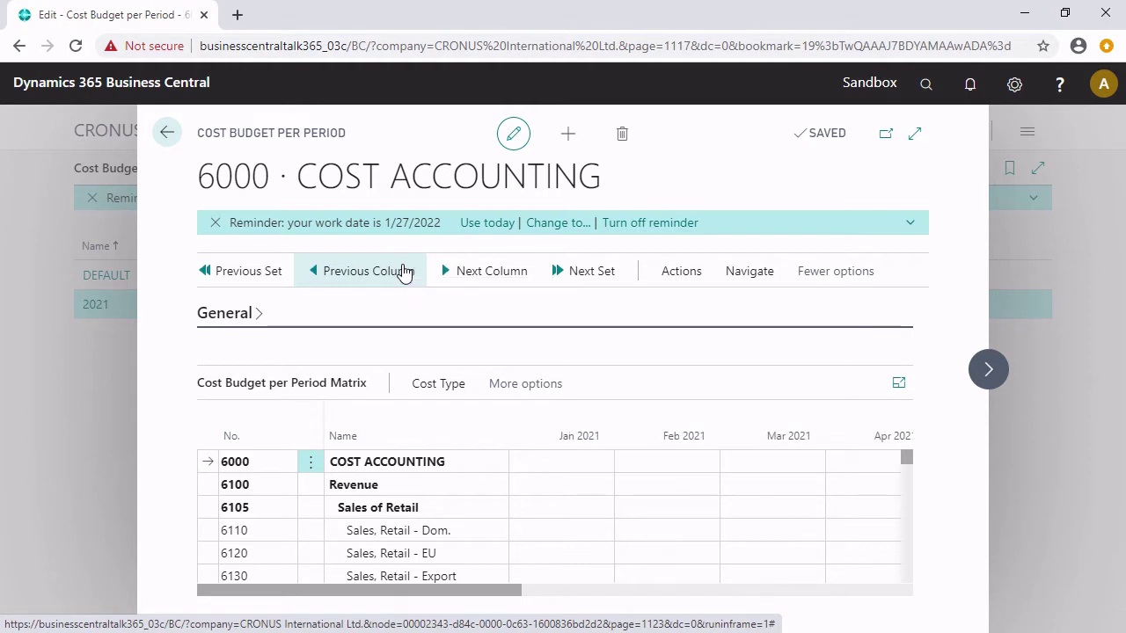
click(404, 273)
click(459, 271)
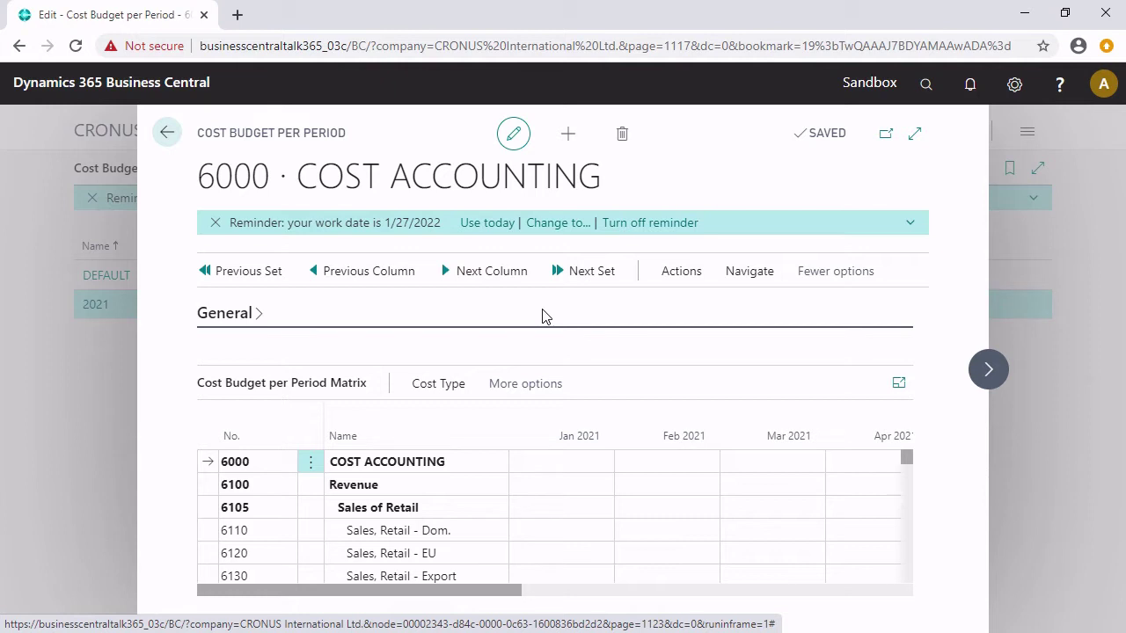
Step: Check the cost center filter and enter budget amounts for cost type 6110: 10000 for January and 12000 for February 2021
click(235, 318)
click(407, 357)
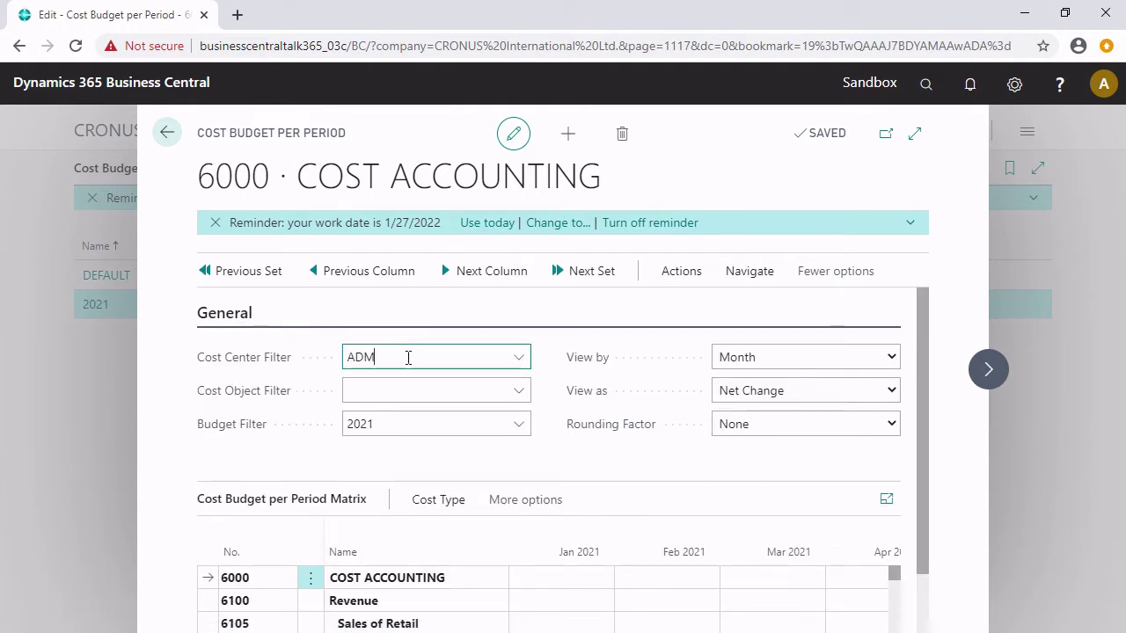
click(244, 317)
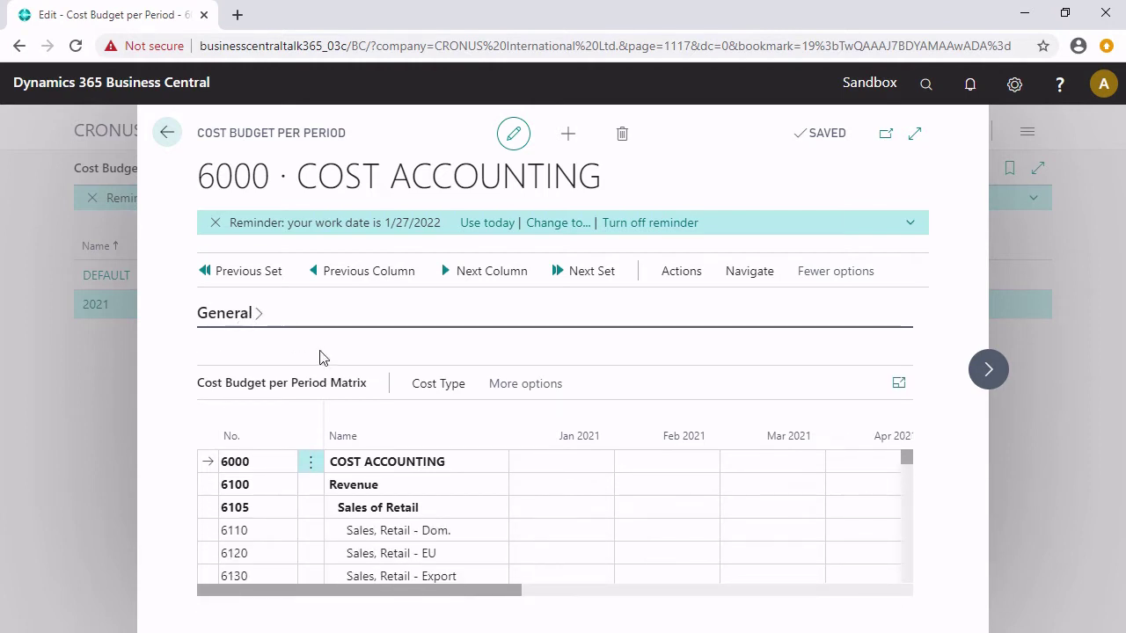
click(555, 531)
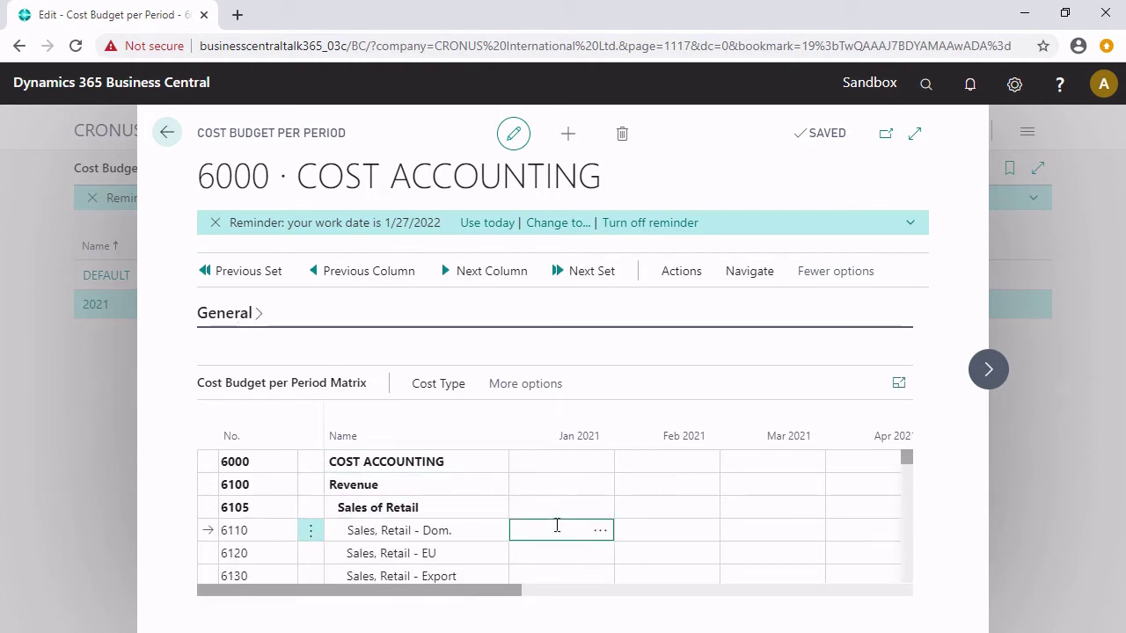
text(10000)
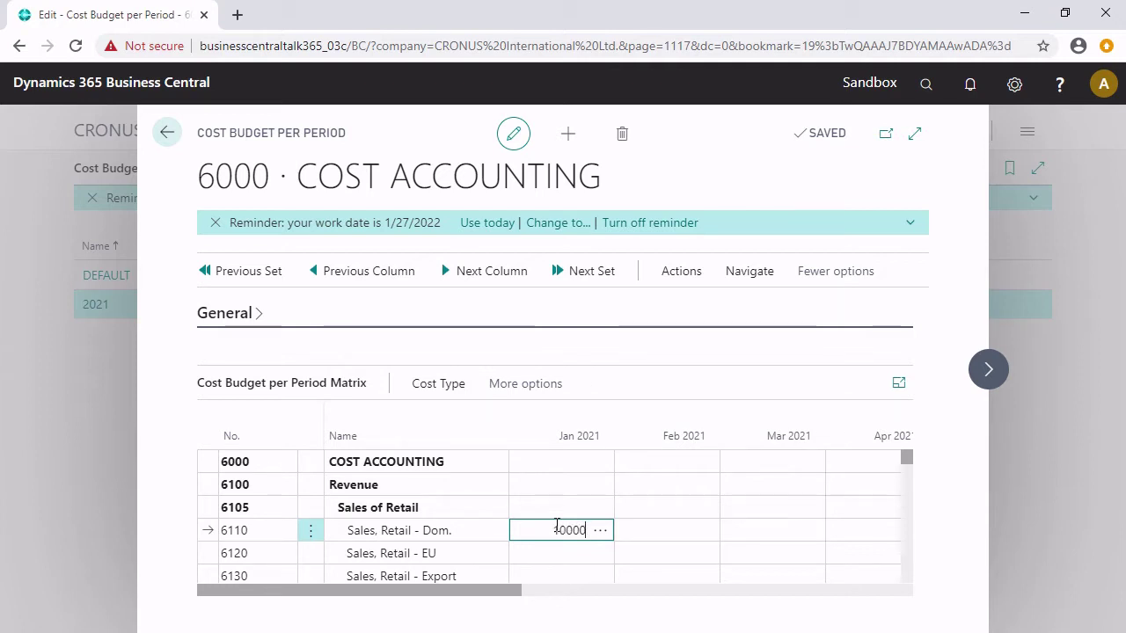
key(Tab)
text(12000)
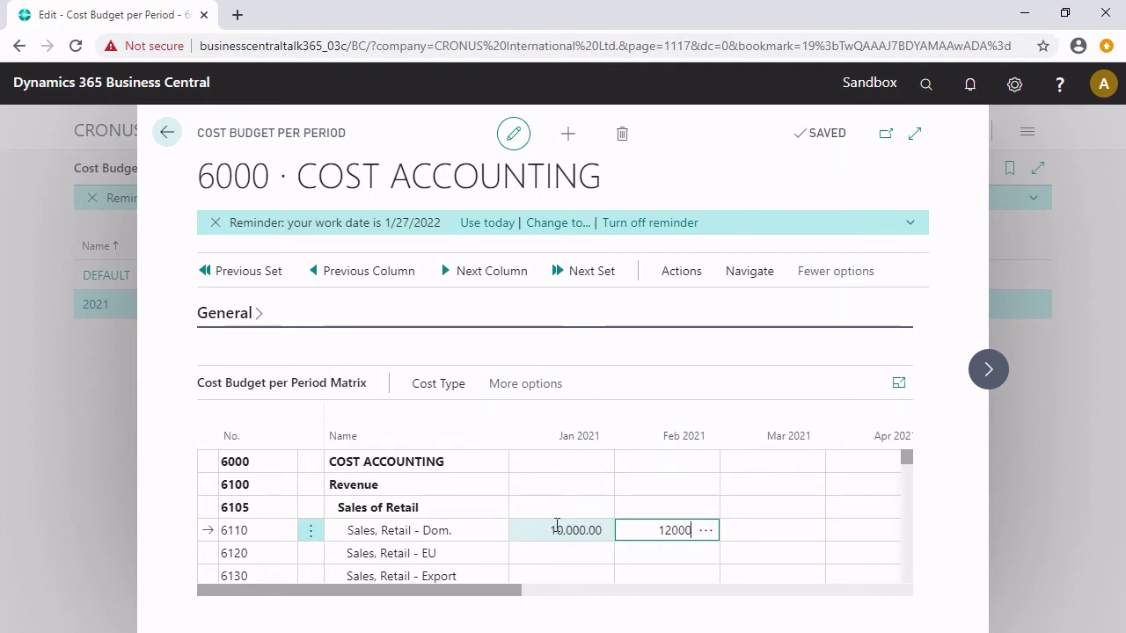
key(Tab)
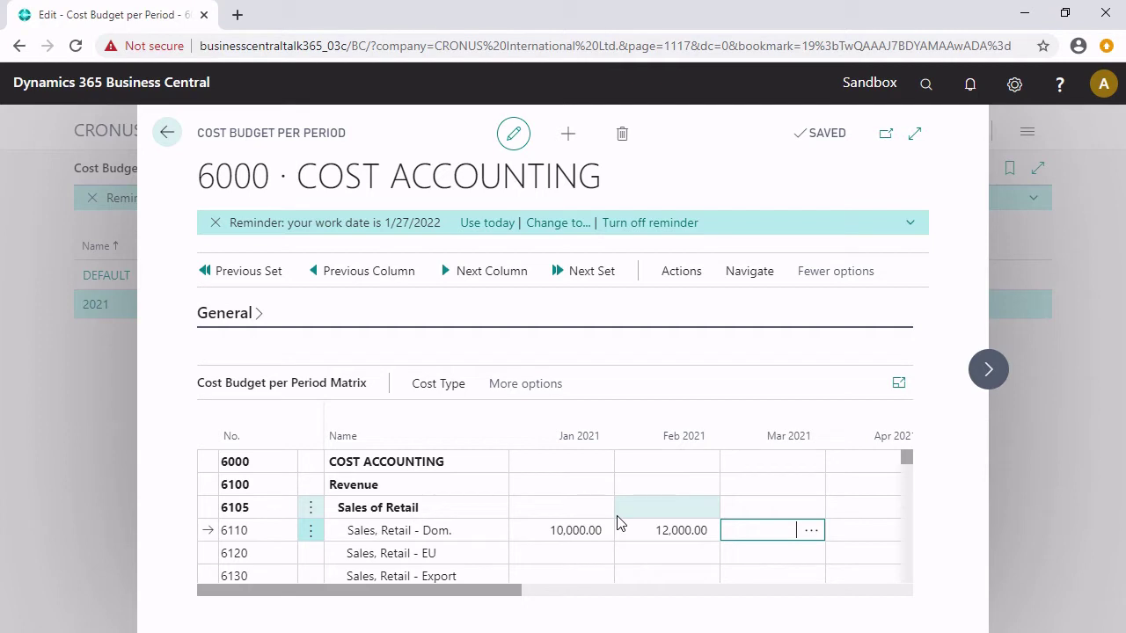
Step: Change the January 2021 budget amount of cost type 6110 to 11,000
click(561, 530)
text(11)
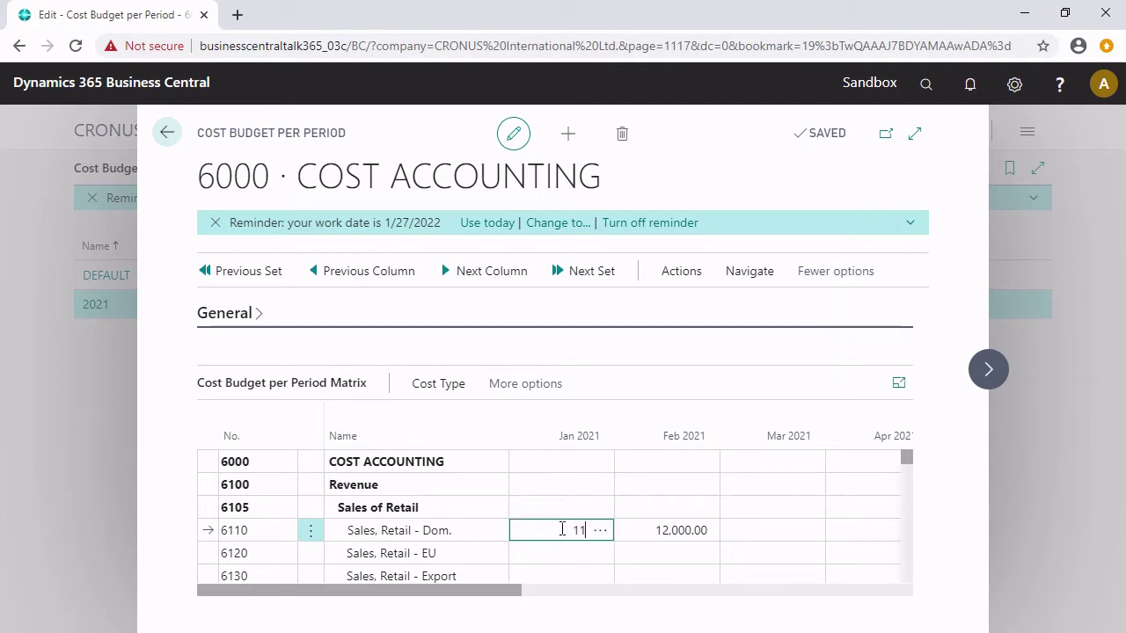
text(,000)
key(Tab)
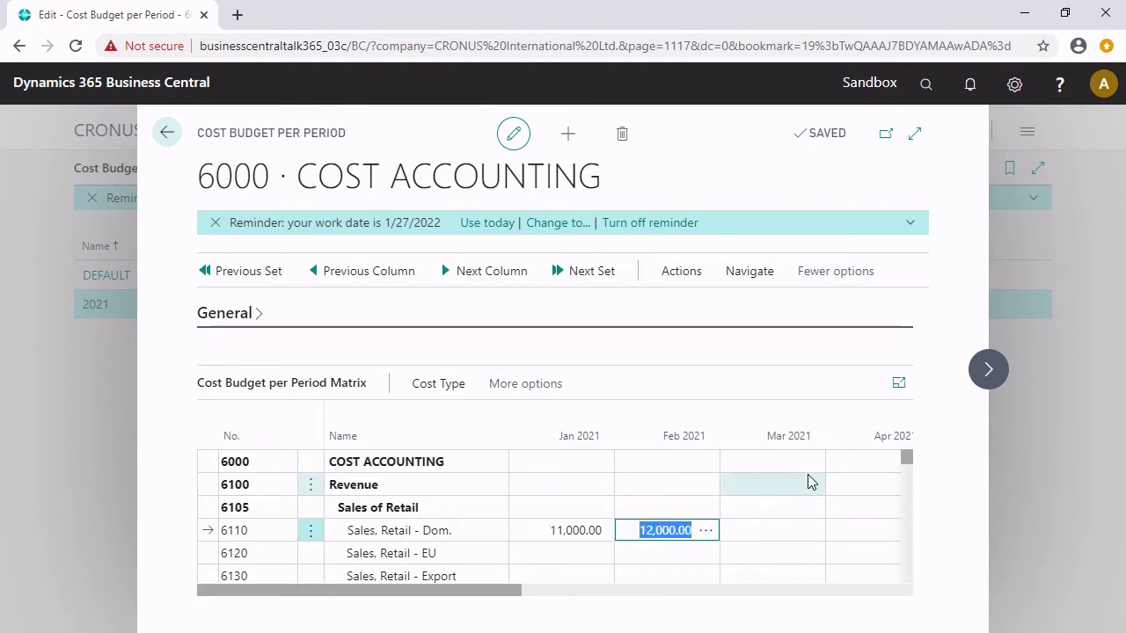
Step: Describe the 1,000.00 budget entry behind cost type 6110's January 2021 amount as "Corr." followed by the responsible person's name
click(607, 534)
click(604, 532)
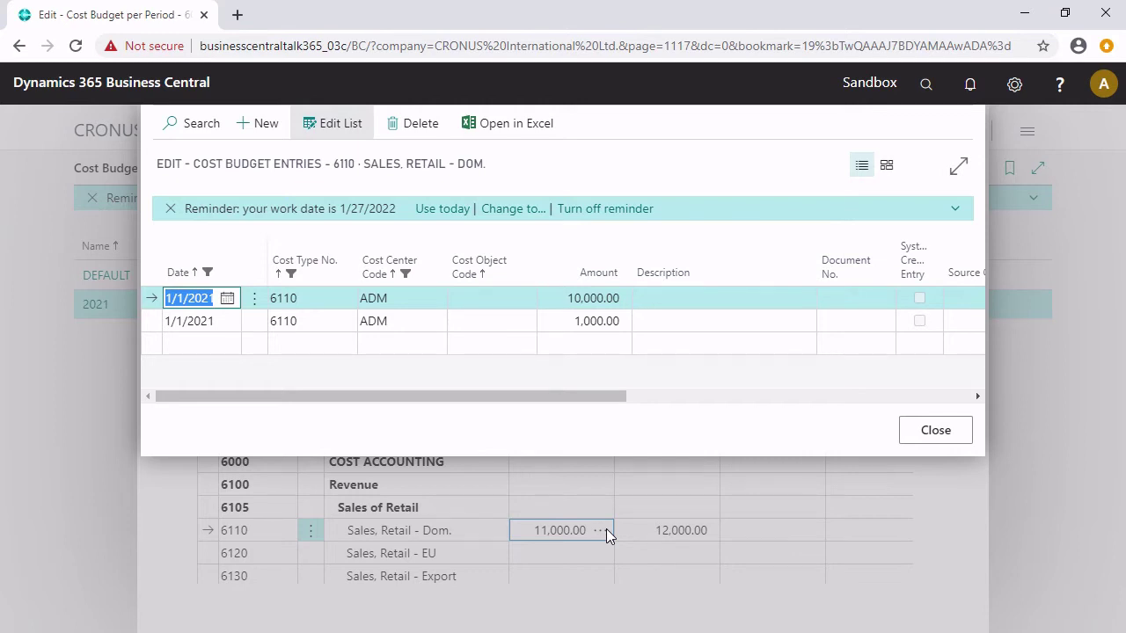
click(713, 321)
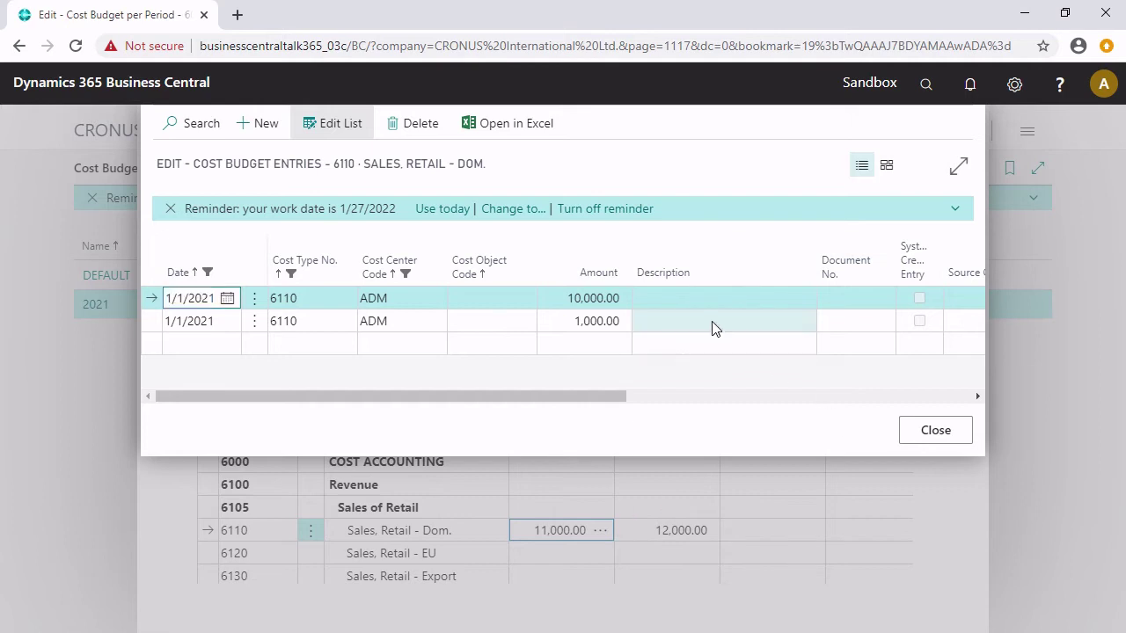
text(Corr.)
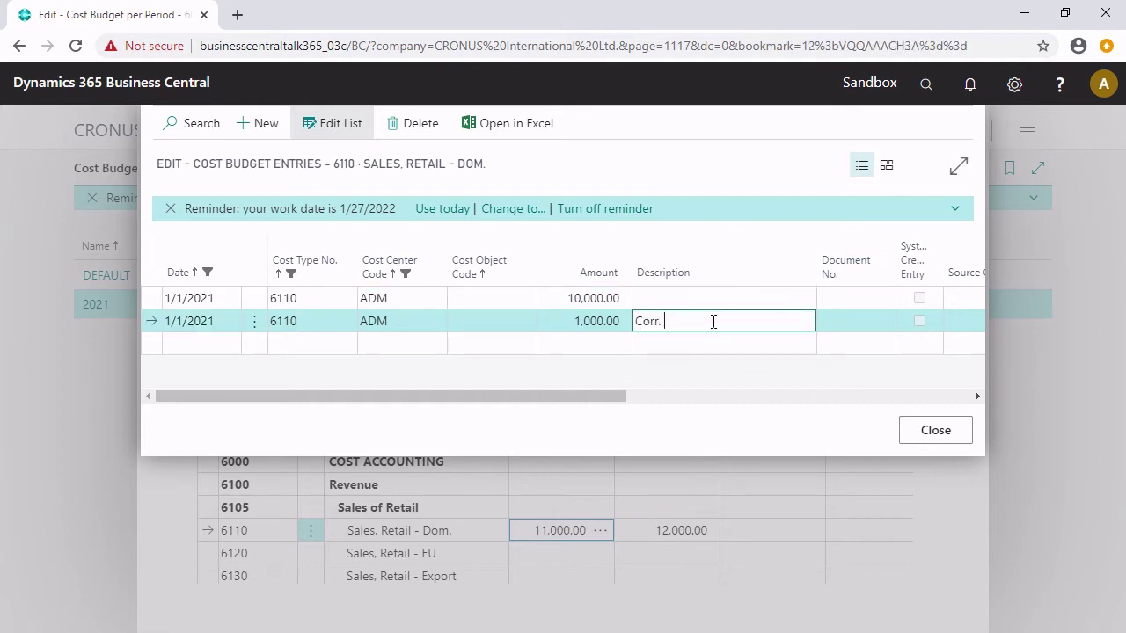
text( Mr. Miller)
click(935, 436)
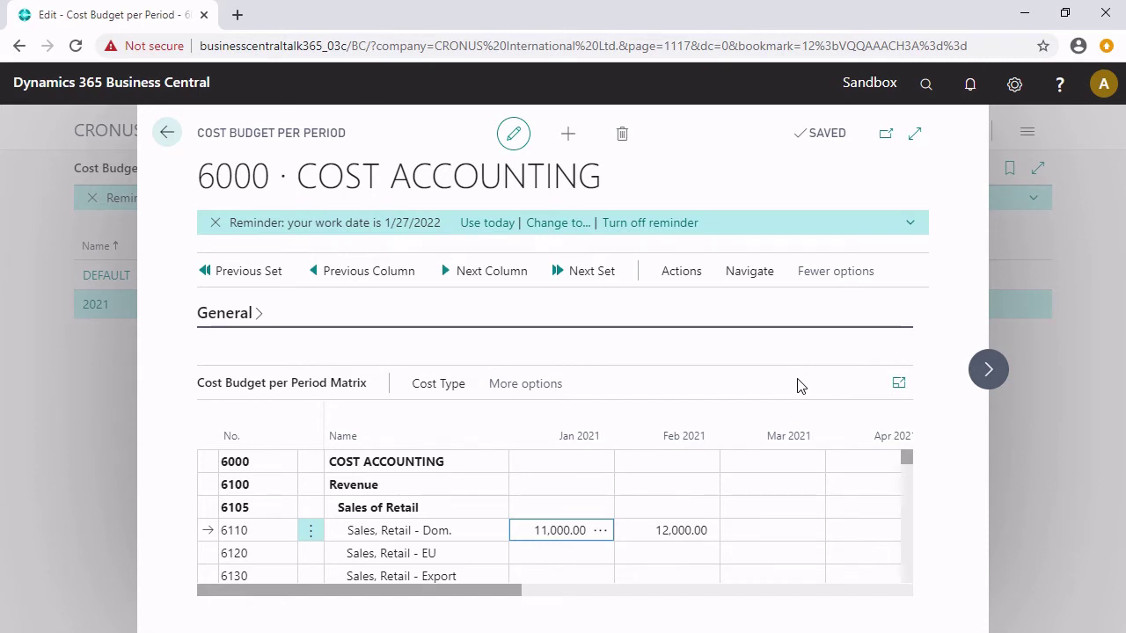
Step: Start copying a G/L budget to a cost budget and choose 2021 as the target budget
click(691, 274)
click(695, 313)
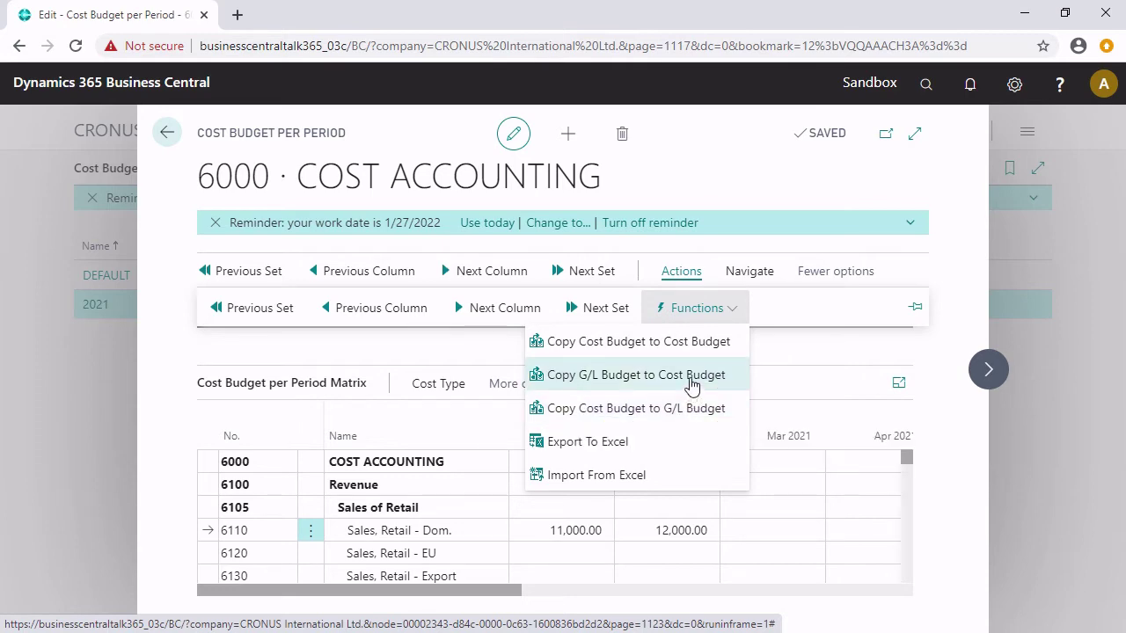
click(692, 376)
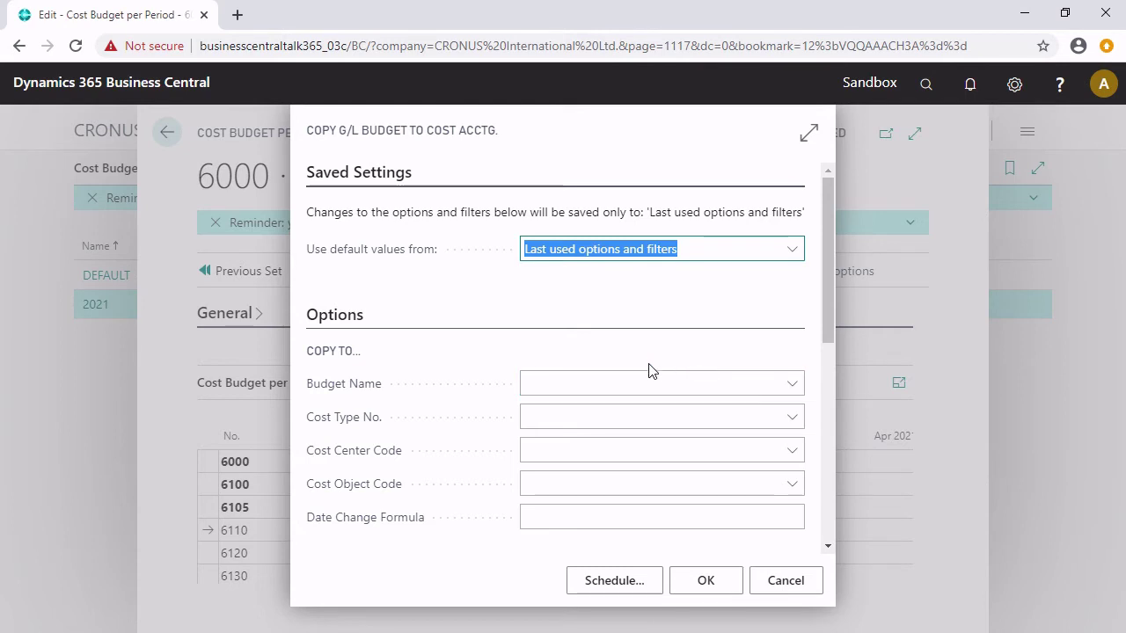
click(664, 378)
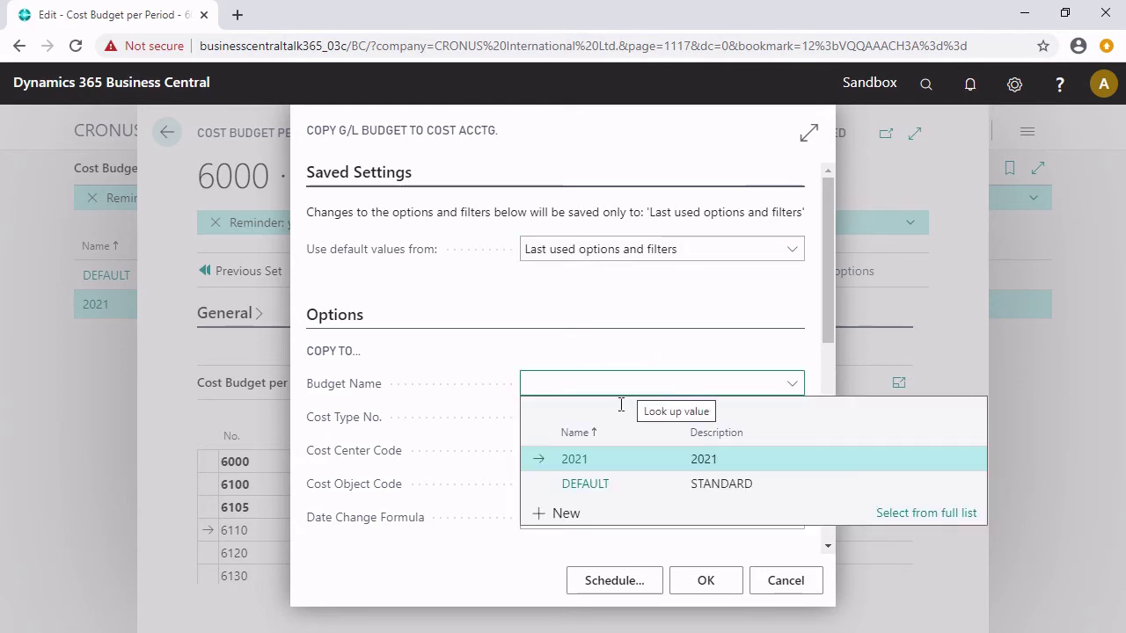
click(584, 455)
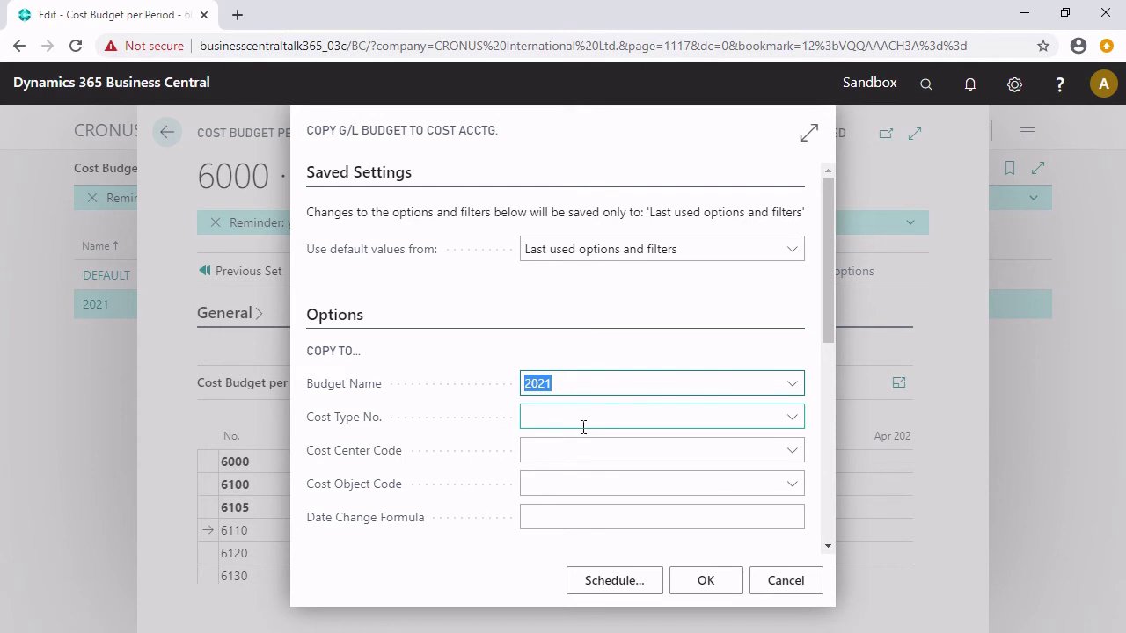
Step: Set the copy target to cost types 6000..9999 and cost center ADM
click(585, 419)
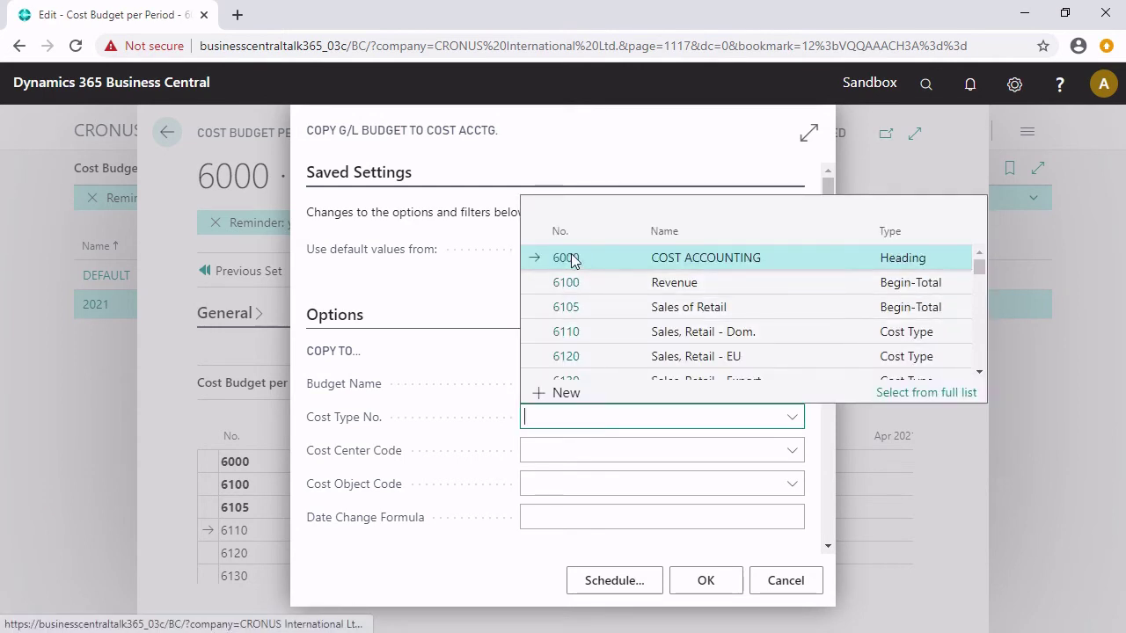
click(570, 258)
click(564, 418)
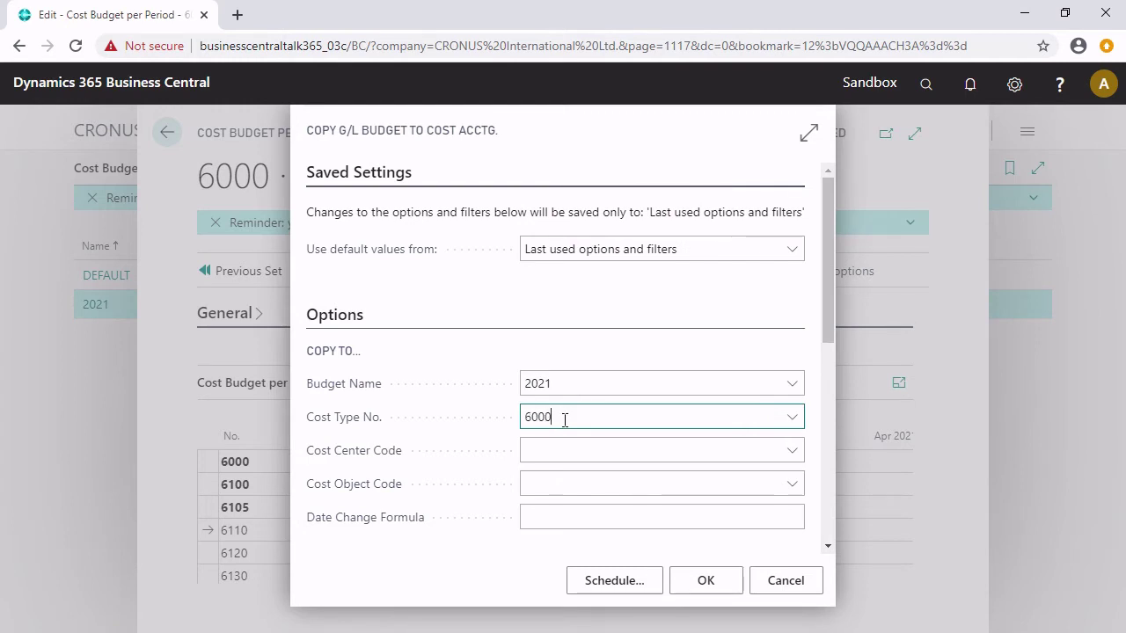
text(..9999)
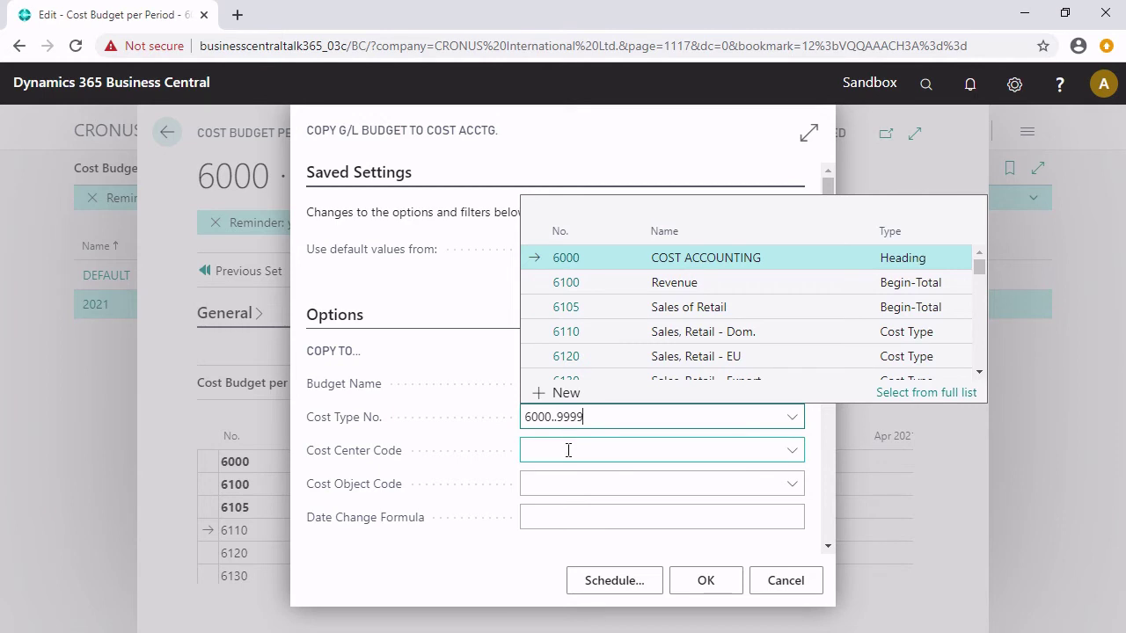
click(568, 450)
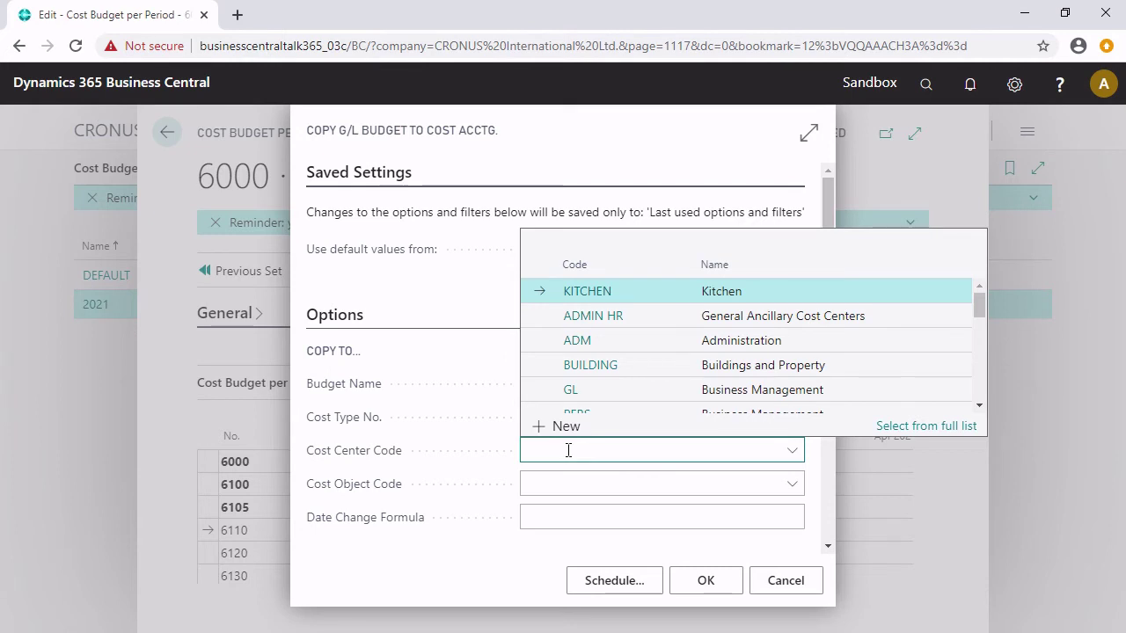
click(596, 349)
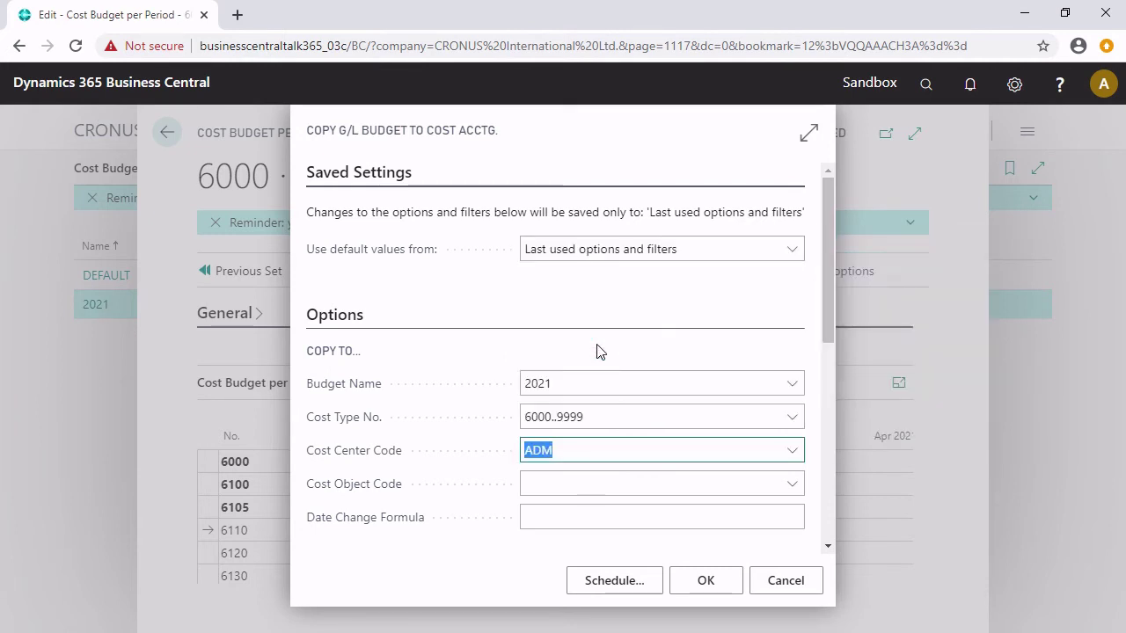
click(621, 515)
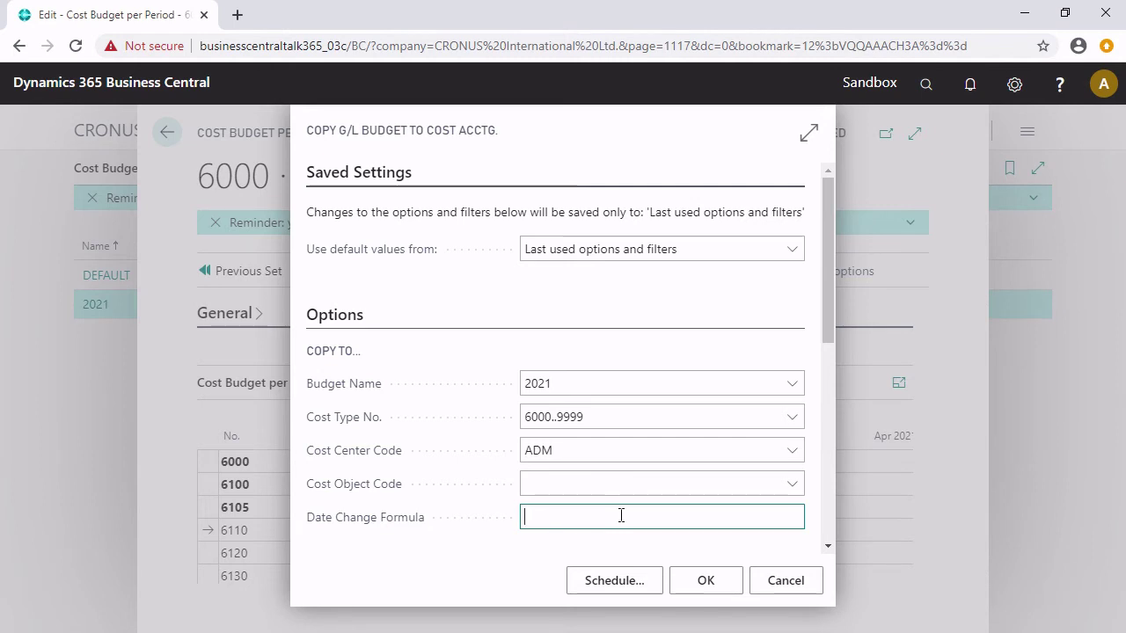
text(1Y)
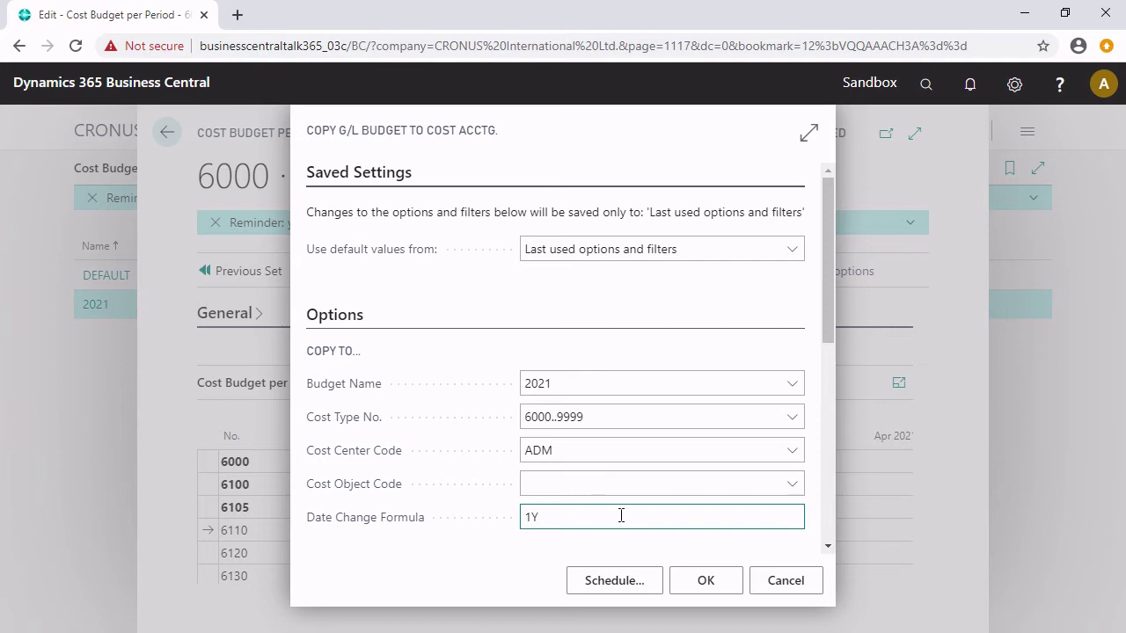
key(BackSpace)
key(BackSpace)
Step: Select 2021 as the source budget in the G/L budget entry filter and check the date filter
scroll(630, 534, down, 2)
scroll(633, 531, down, 1)
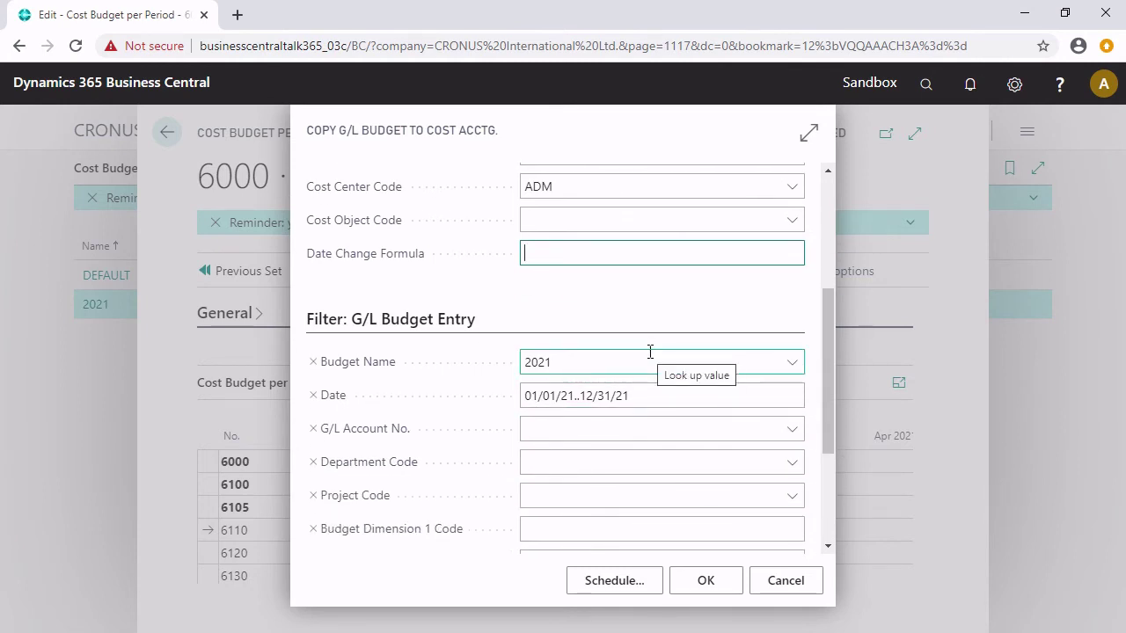
click(670, 356)
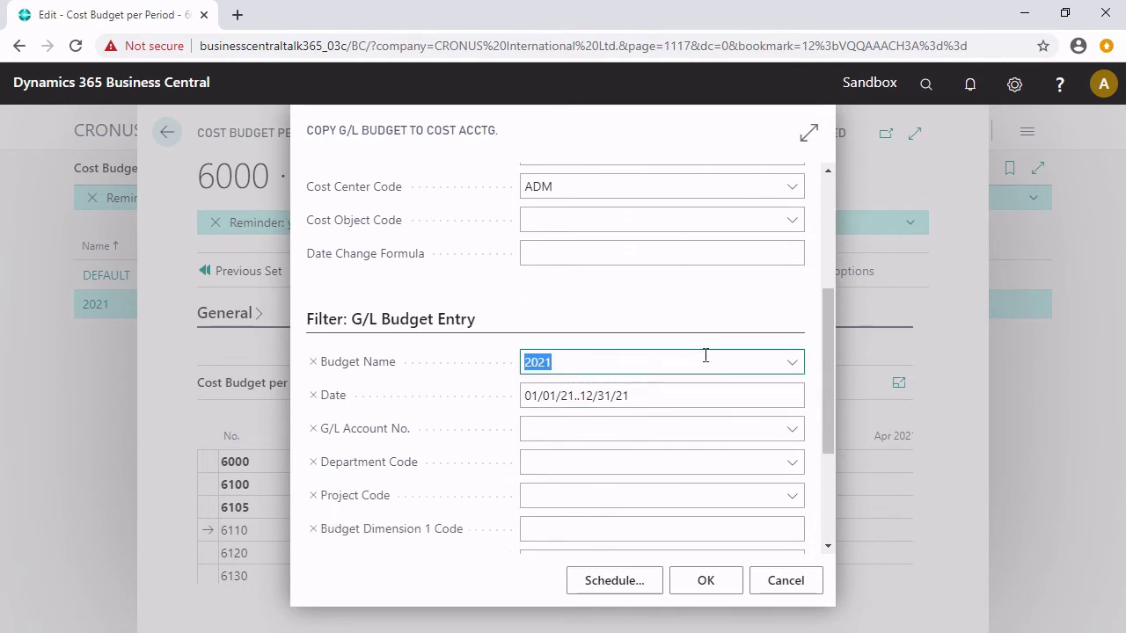
click(792, 364)
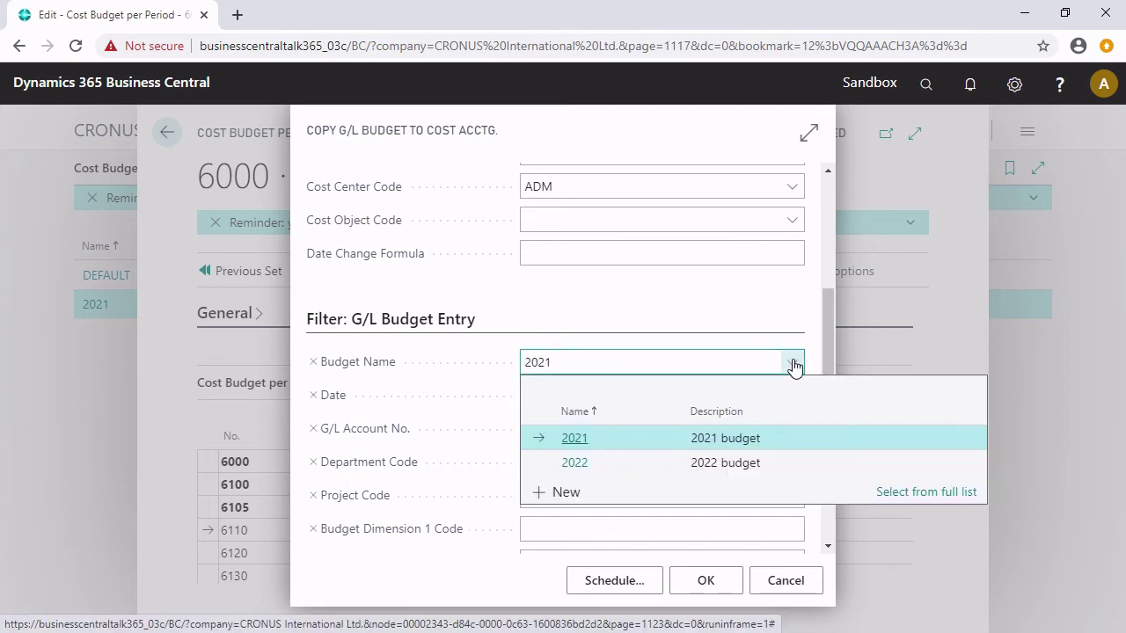
click(585, 438)
click(651, 396)
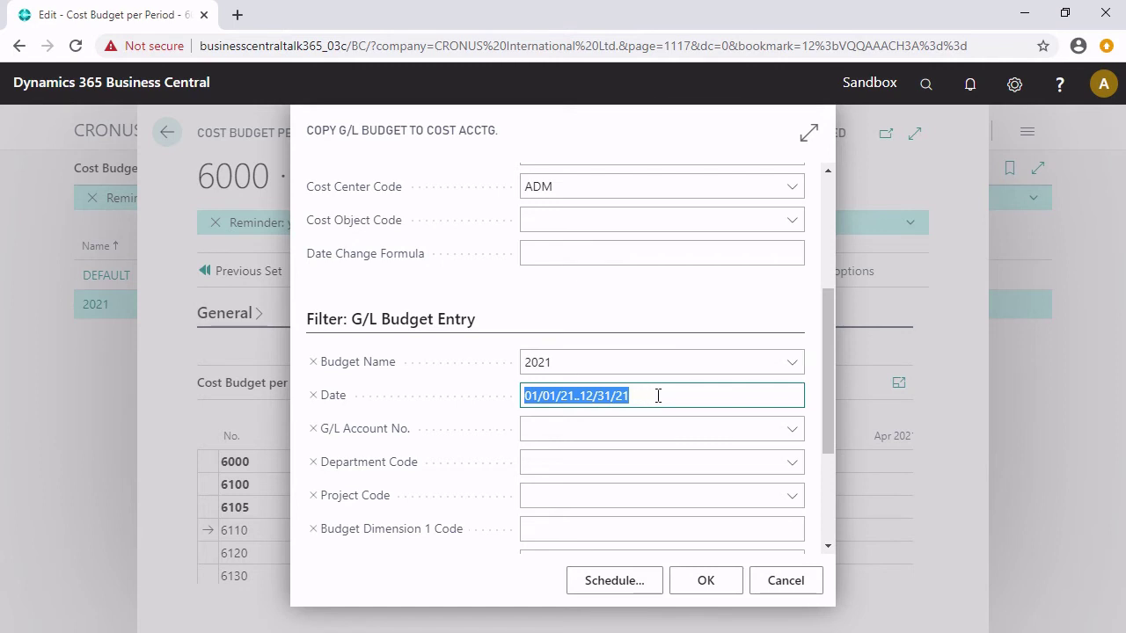
click(675, 394)
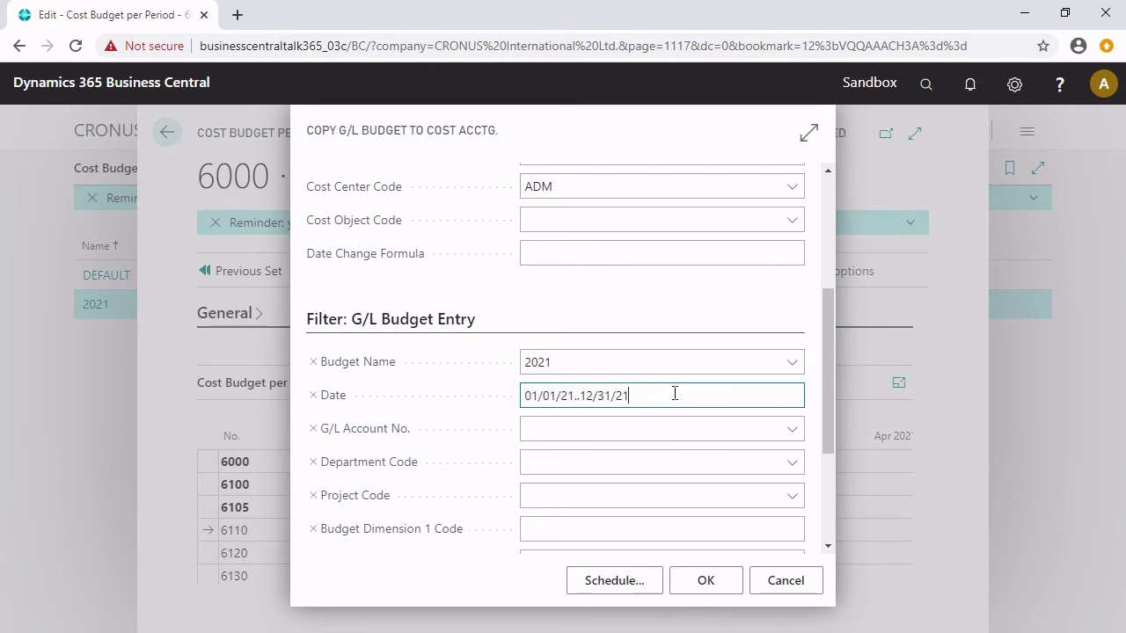
Step: Run the copy of general ledger budget 2021 to cost budget 2021 and accept both confirmations
click(701, 579)
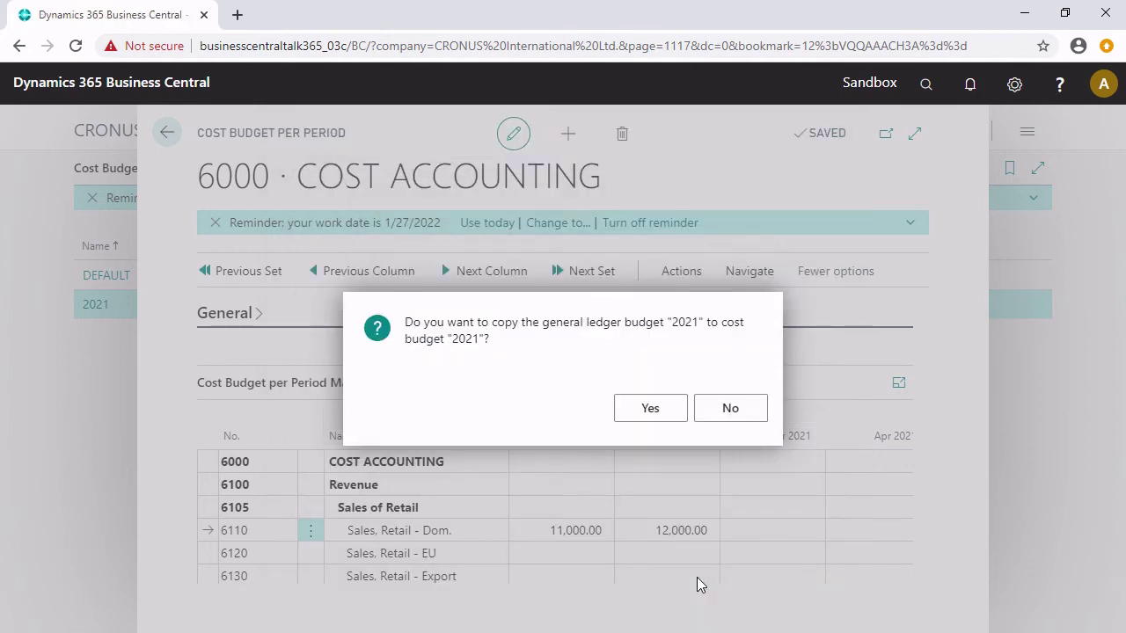
click(662, 412)
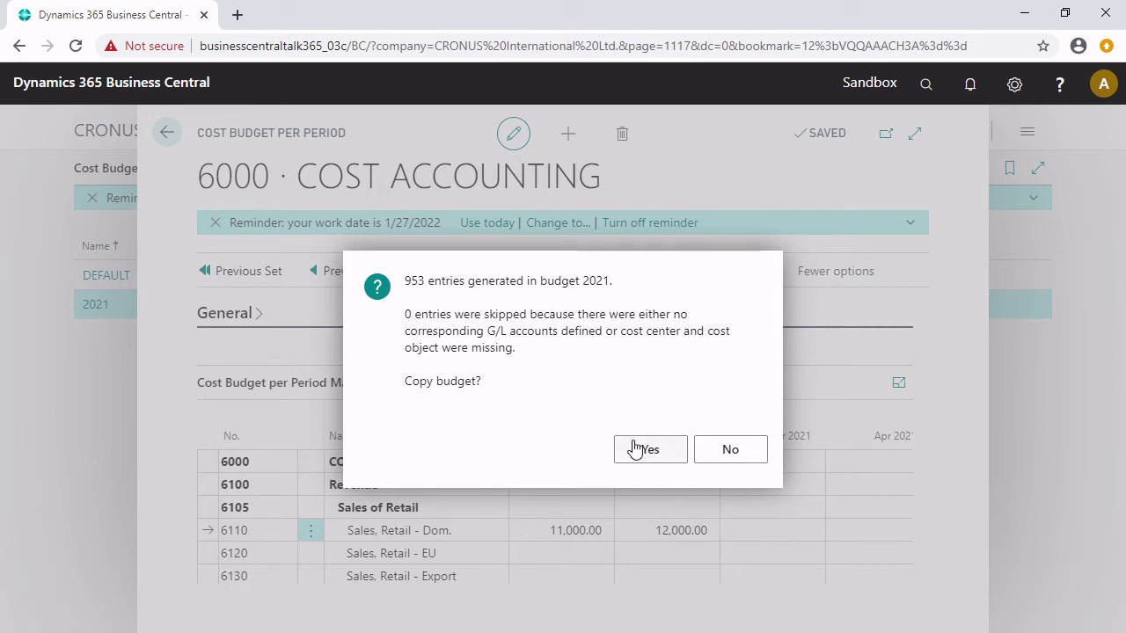
click(648, 449)
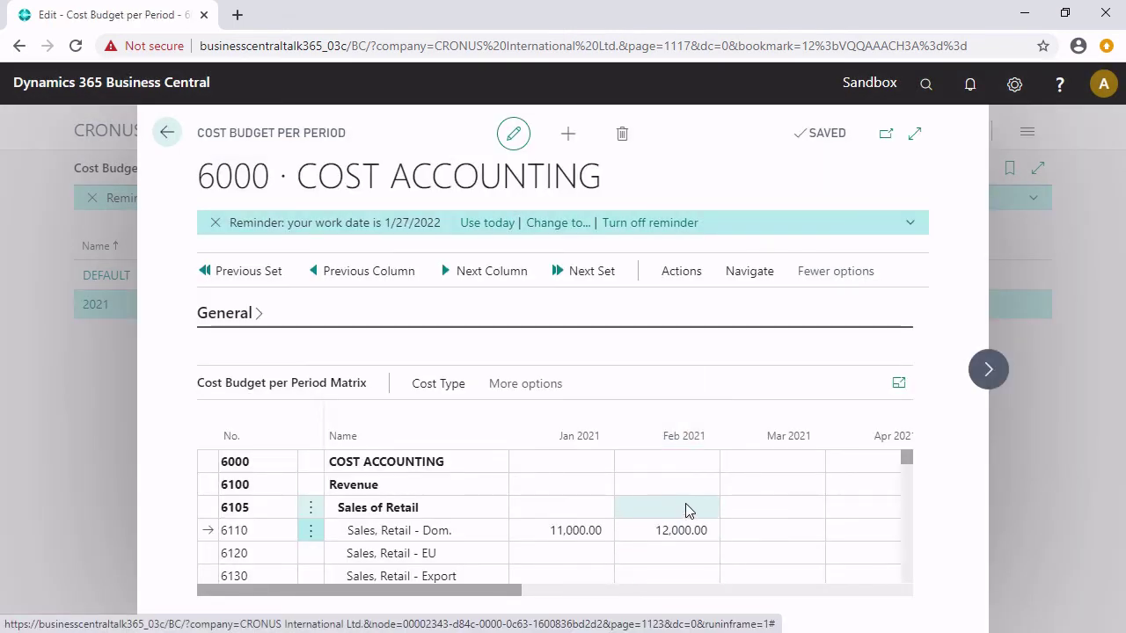
Step: Examine the copied budget amounts and the entries behind the Net Operating Income for February 2021, then return to the cost budget list
scroll(688, 510, down, 6)
scroll(688, 510, down, 10)
scroll(688, 510, down, 8)
scroll(688, 510, up, 2)
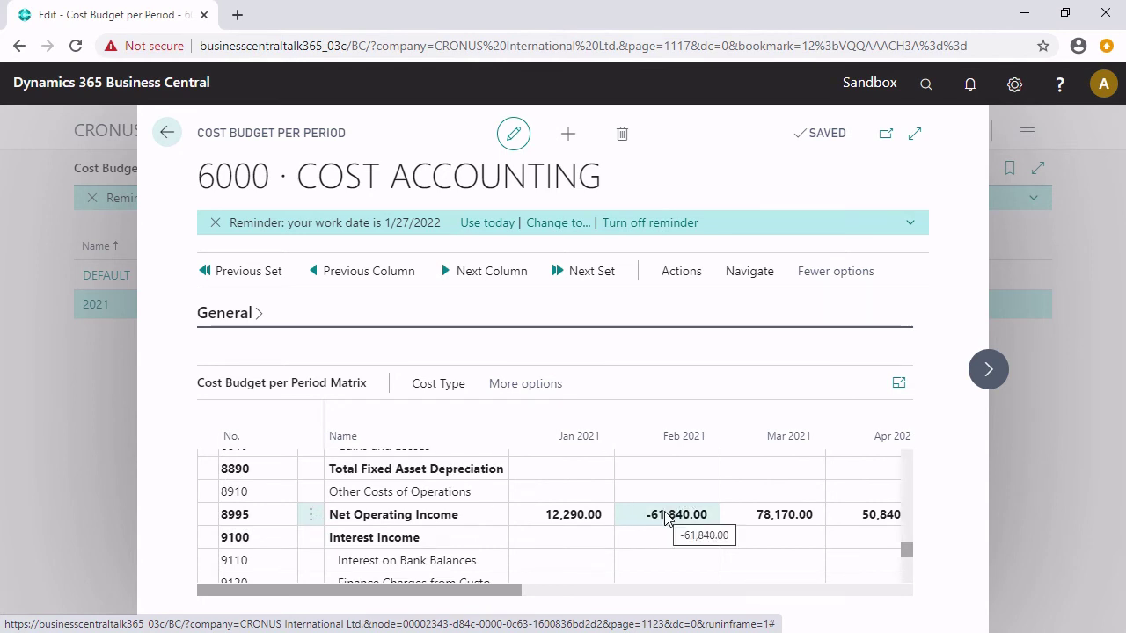
scroll(690, 508, down, 1)
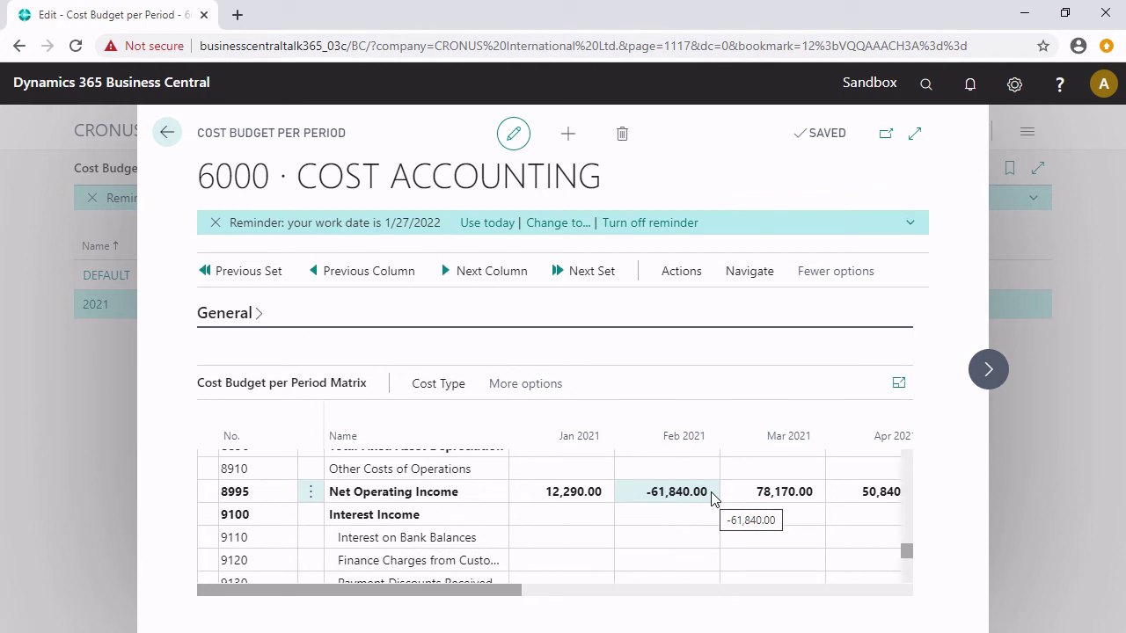
click(712, 494)
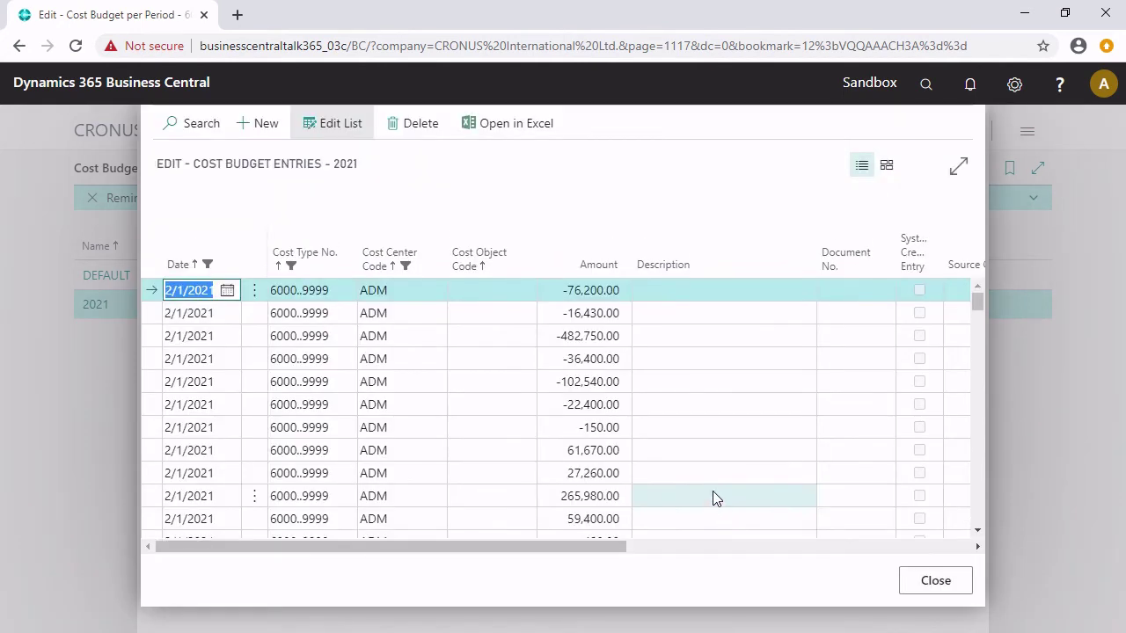
click(935, 581)
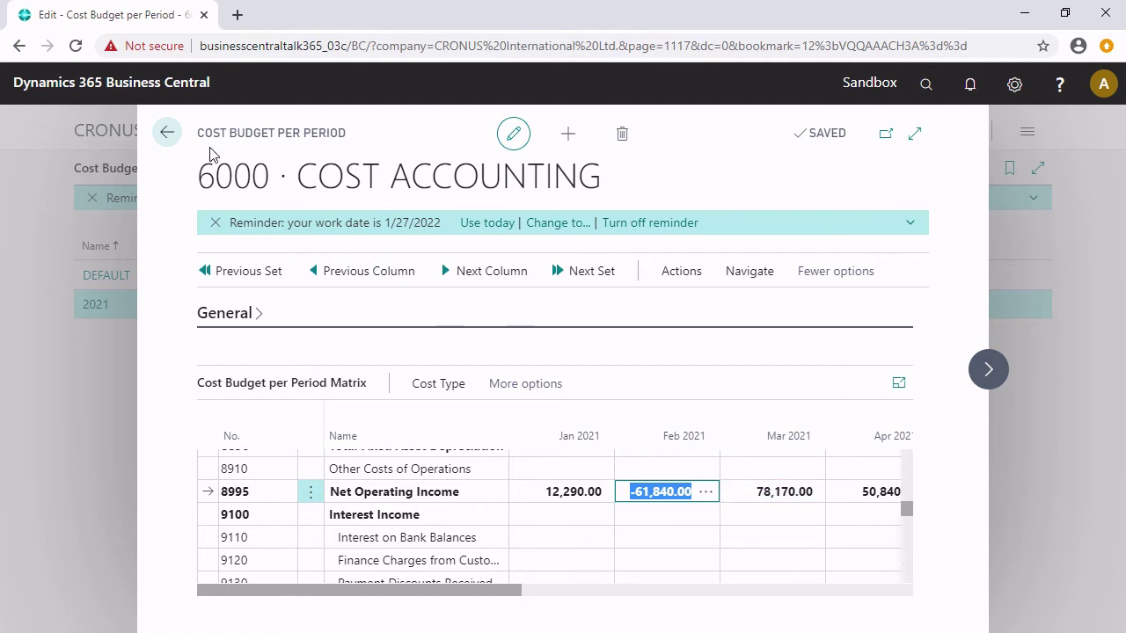
click(168, 133)
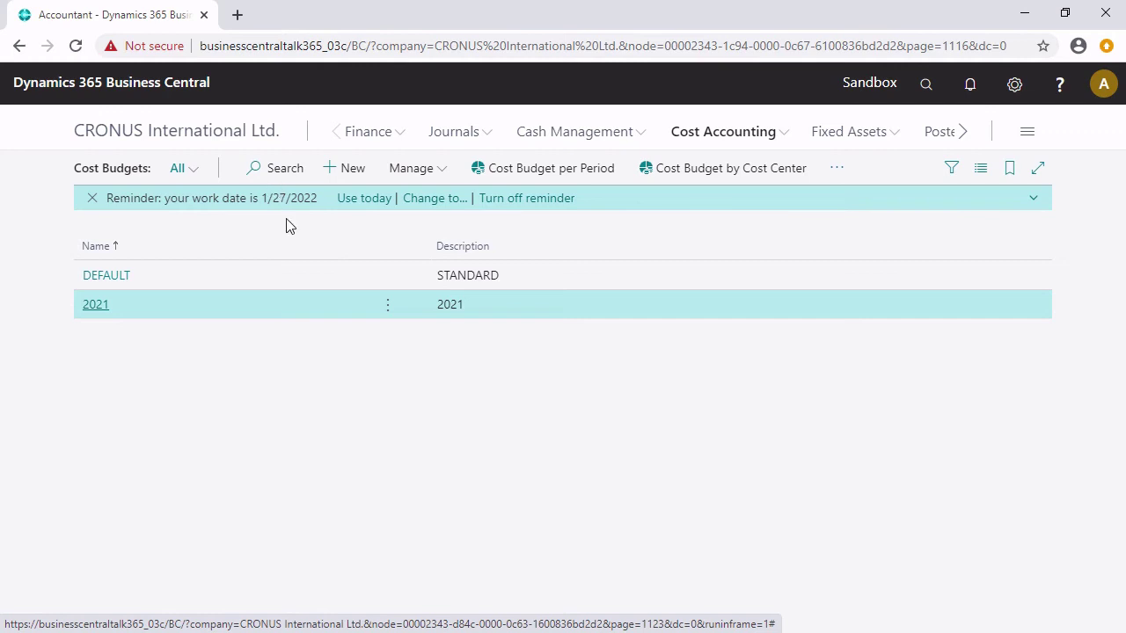
Step: Create a new cost budget named 2021BC with the description "2021 Best Case"
click(344, 168)
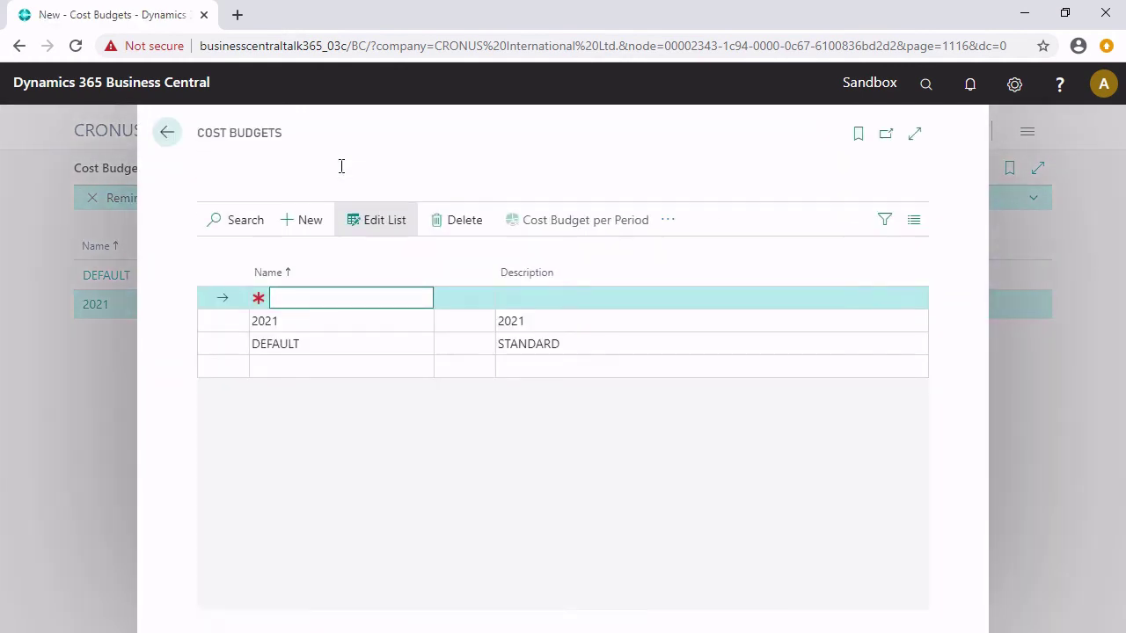
text(2021BC)
key(Tab)
text(2021)
text(st Case)
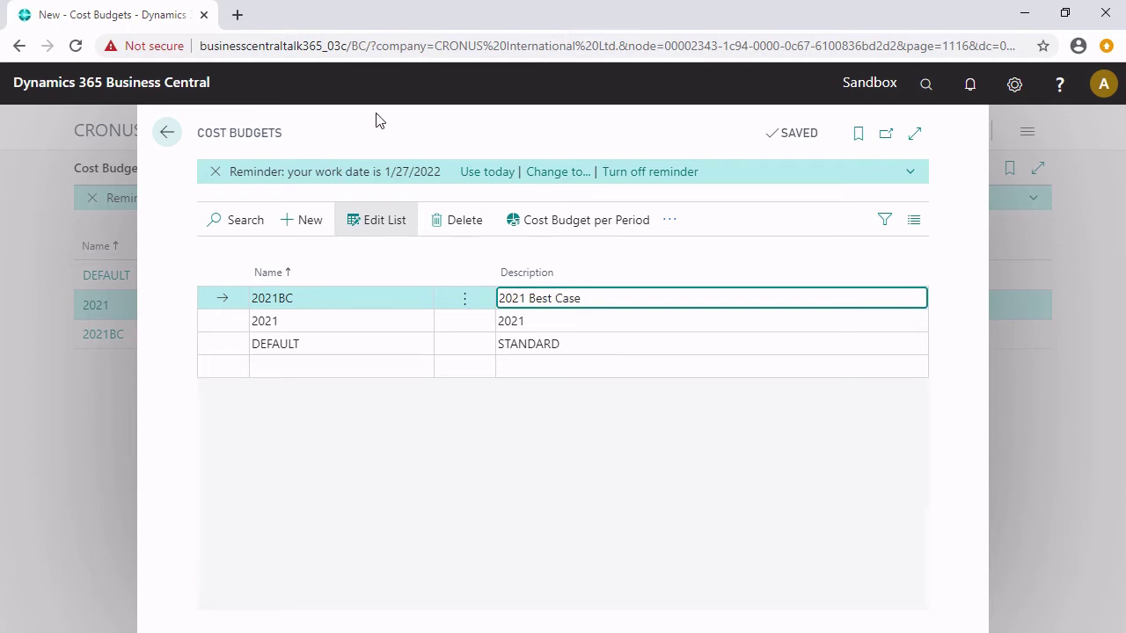
click(167, 133)
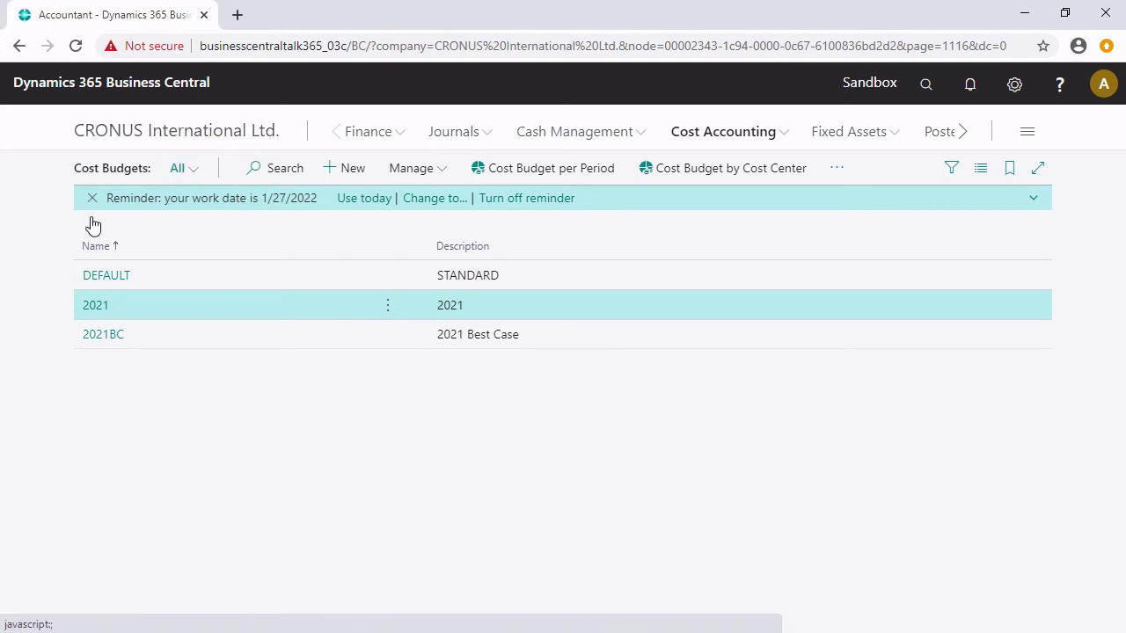
Step: Open cost budget 2021BC and start a cost budget to cost budget copy with 2021BC as the target
click(91, 336)
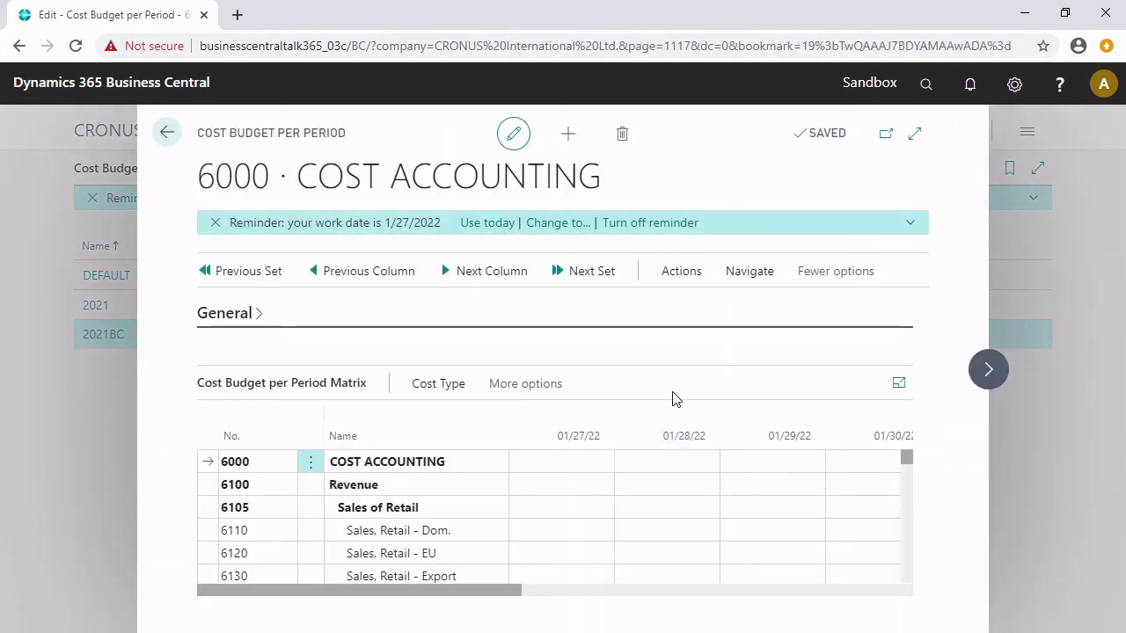
click(695, 273)
click(698, 313)
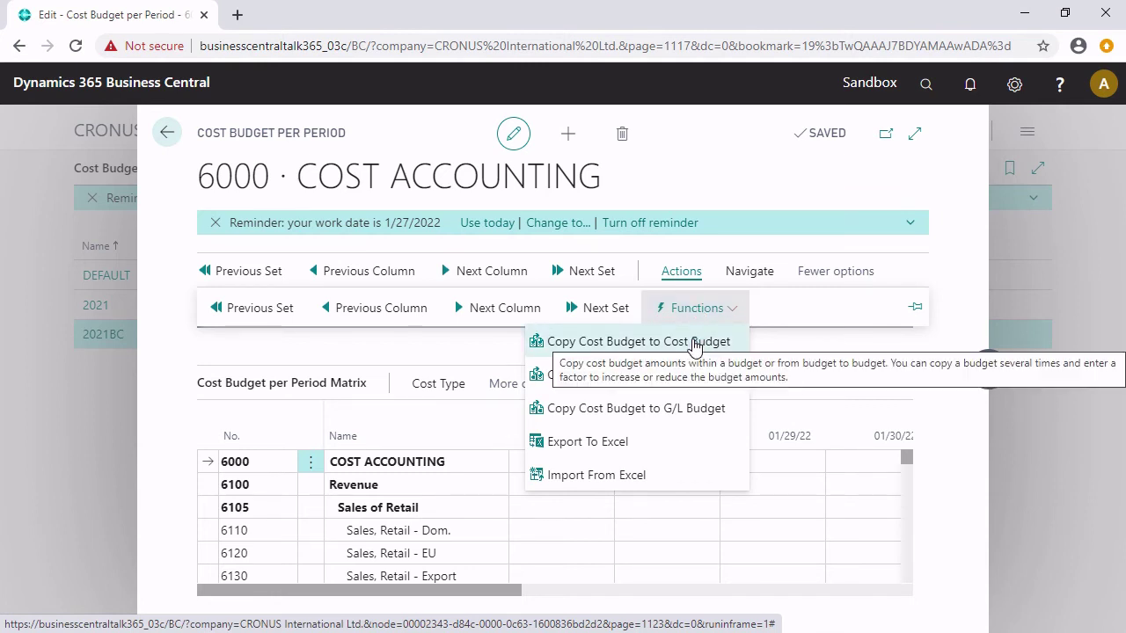
click(693, 346)
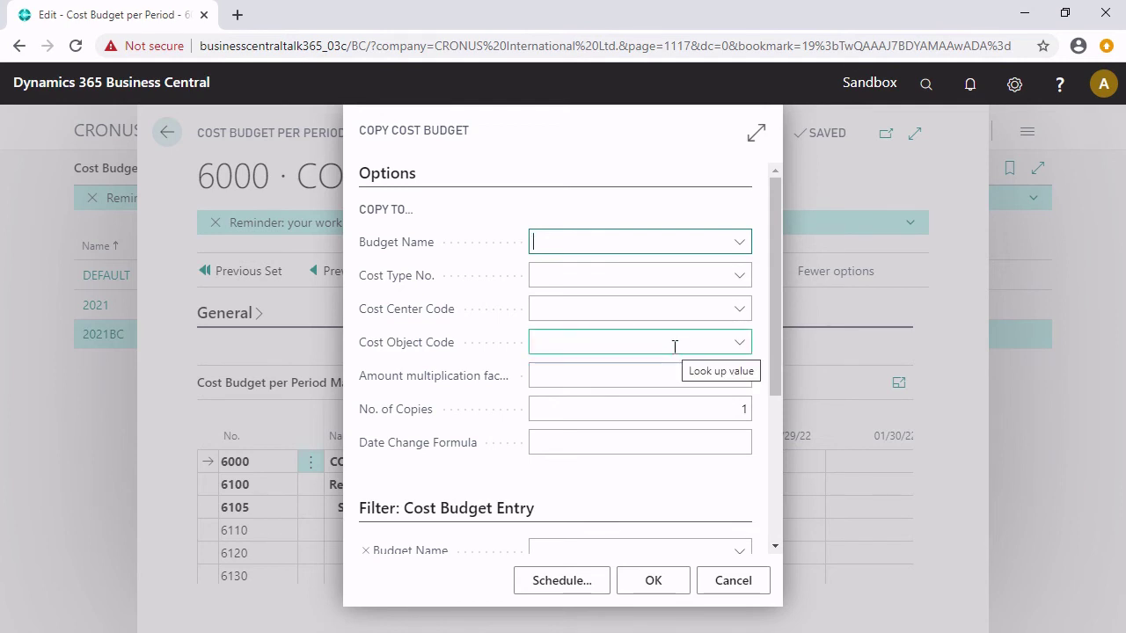
click(750, 244)
click(679, 342)
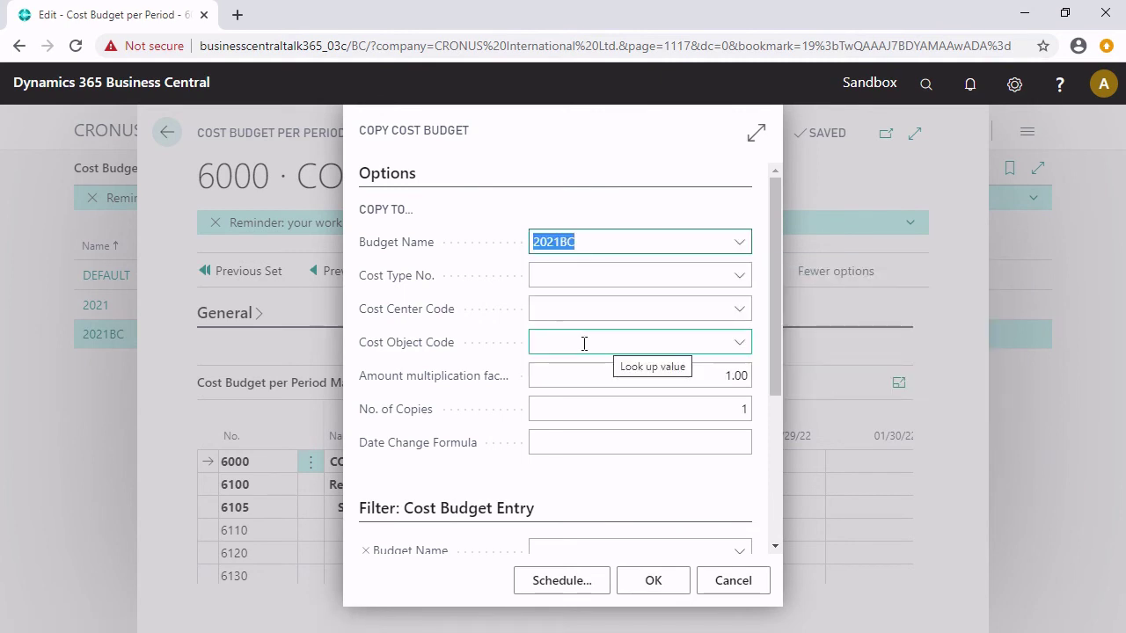
Step: Direct the cost budget copy to cost types 6000..9999 and cost center ADM
click(566, 275)
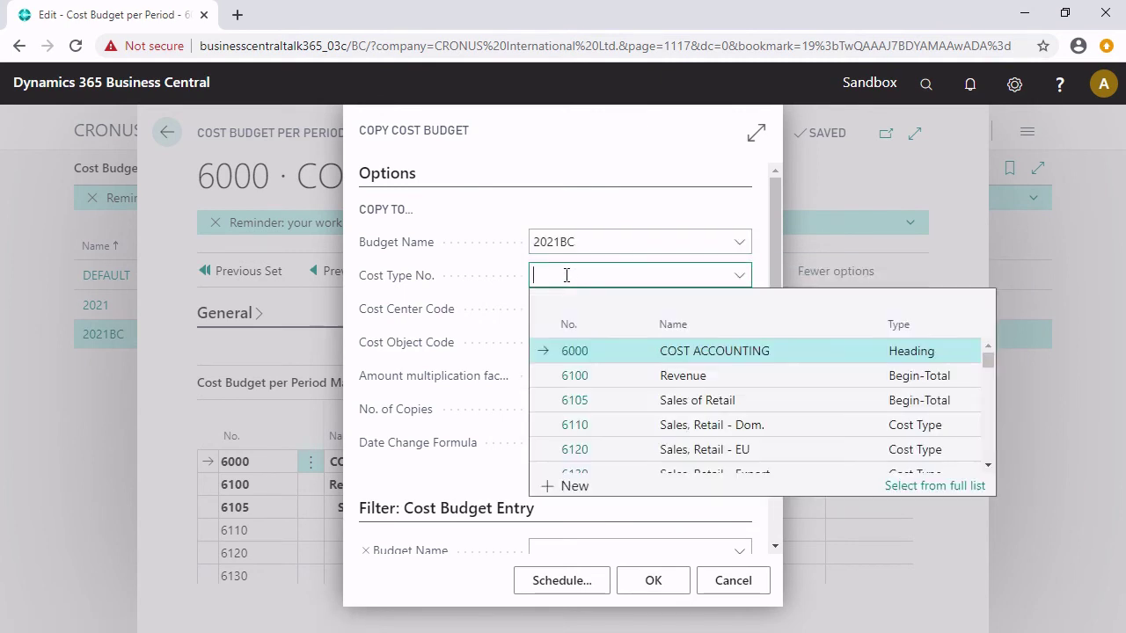
click(617, 350)
click(633, 275)
text(..9999)
click(586, 306)
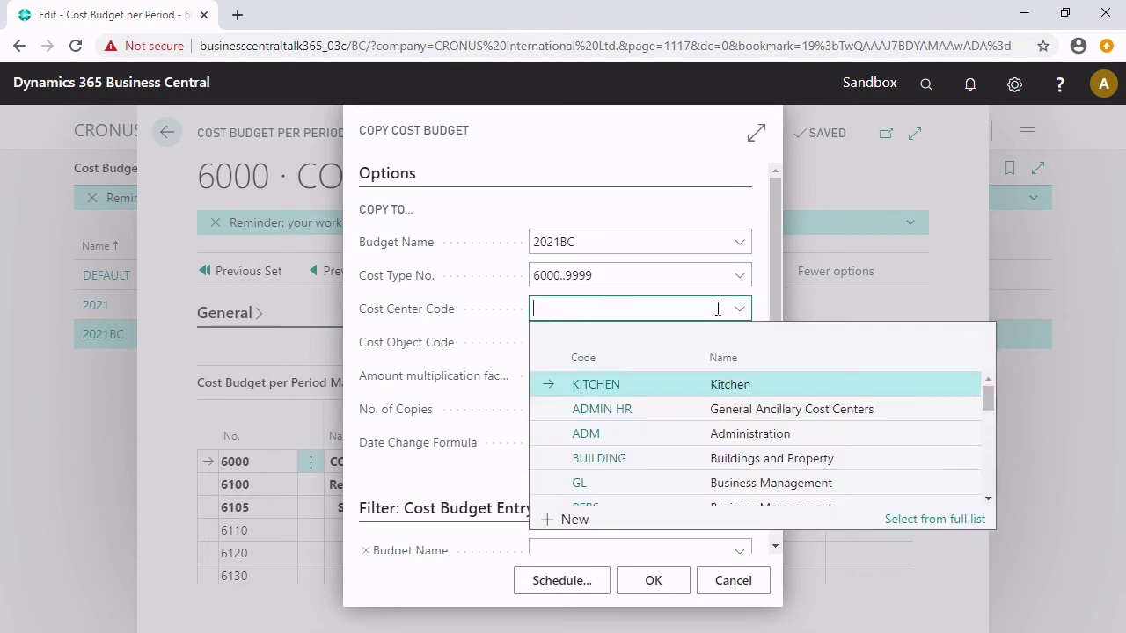
click(587, 435)
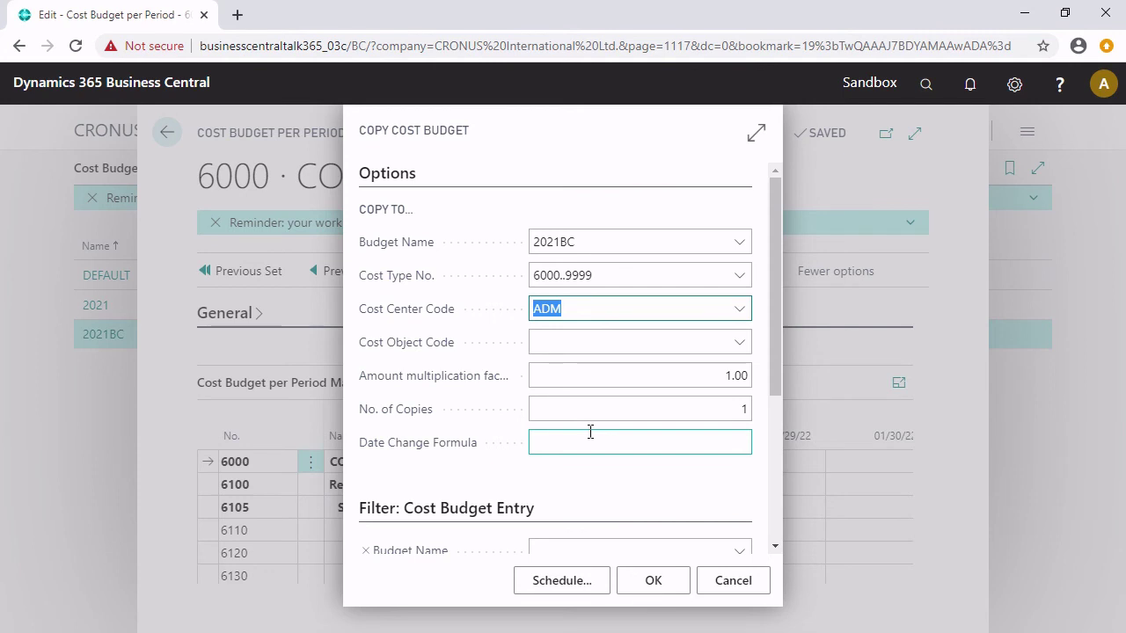
Step: Set the amount multiplication factor of the cost budget copy to 1.20
click(595, 377)
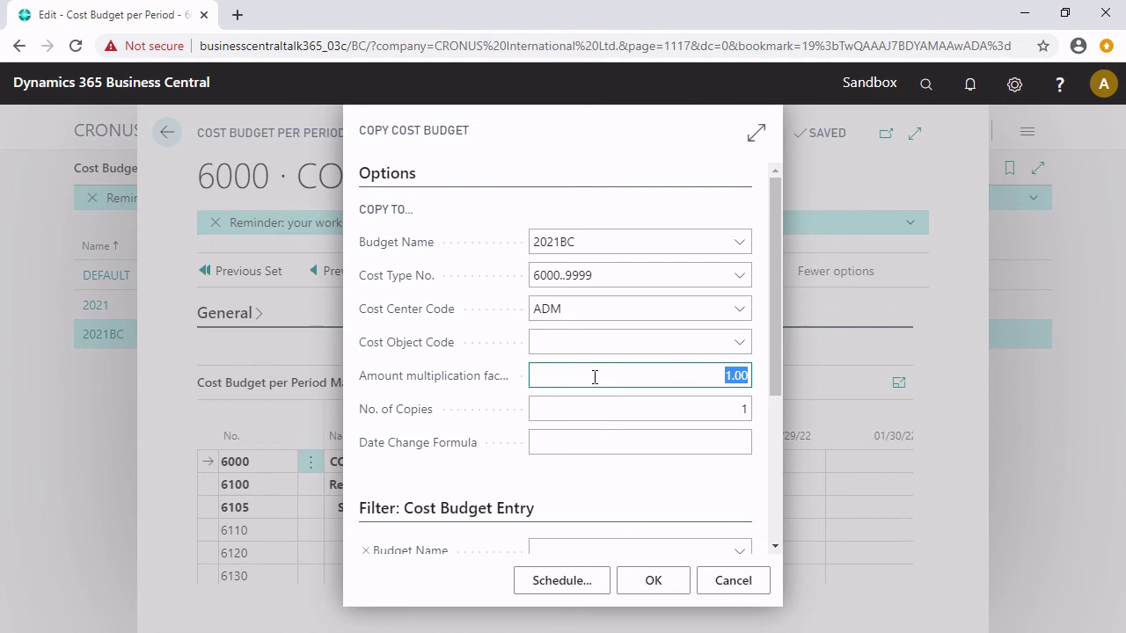
text(1.20)
click(594, 410)
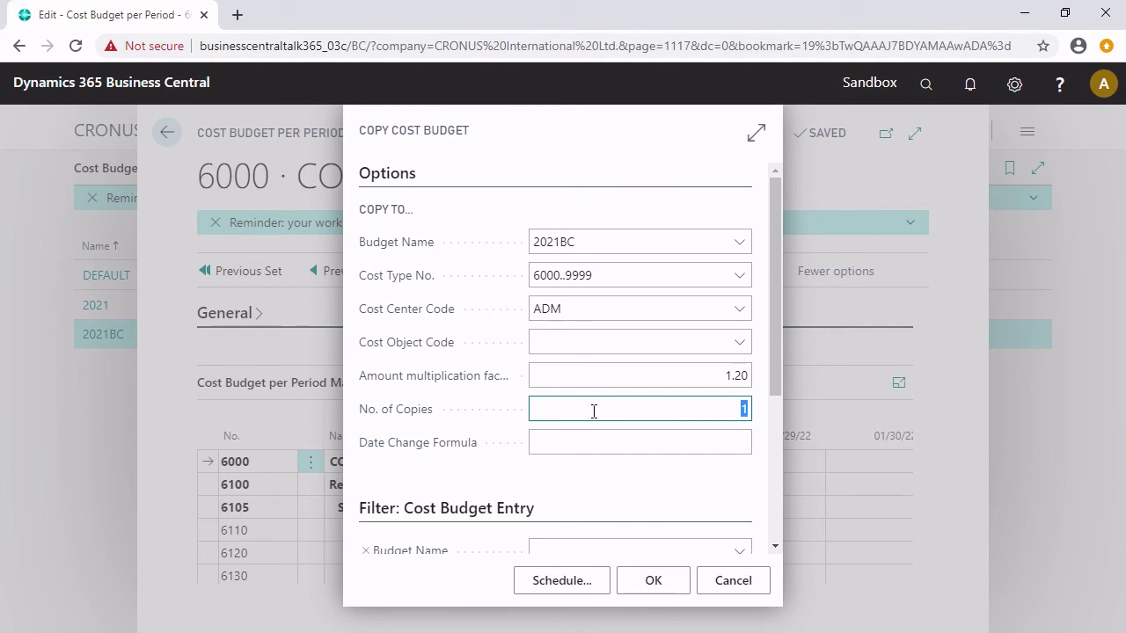
Step: Filter the source cost budget entries to budget 2021 and the date range 01/01/21..12/31/21
scroll(594, 411, down, 1)
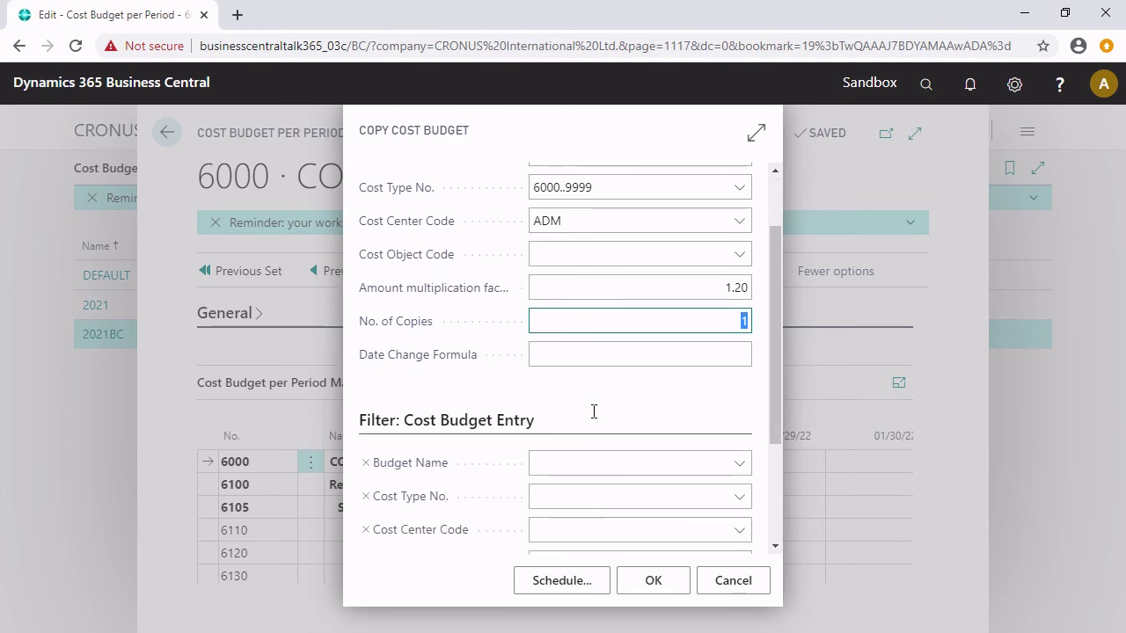
click(599, 454)
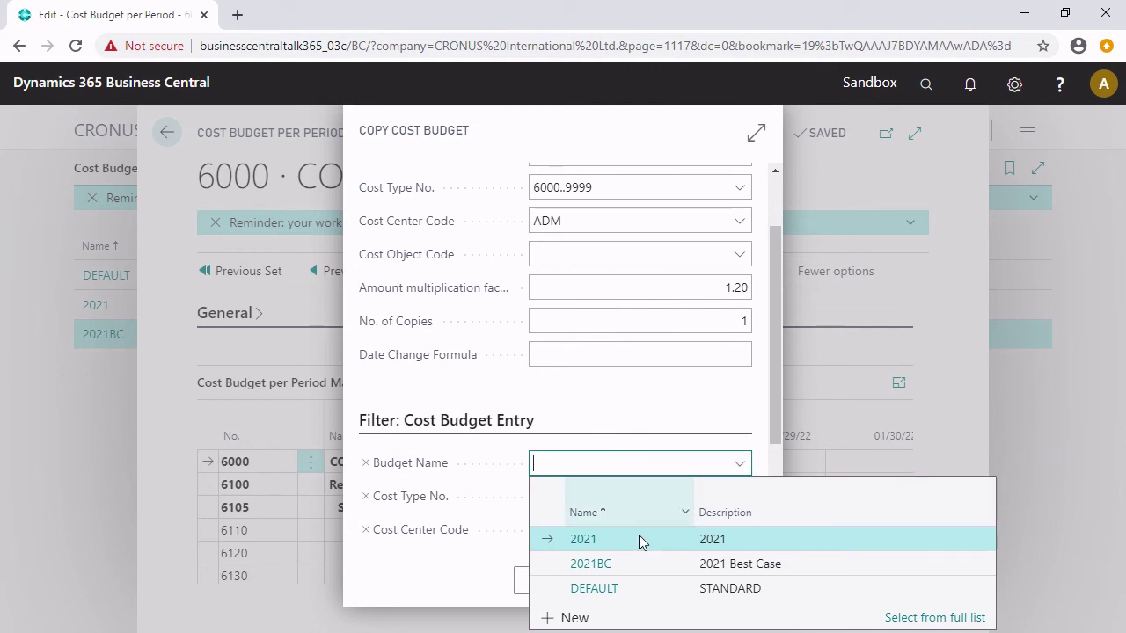
click(586, 538)
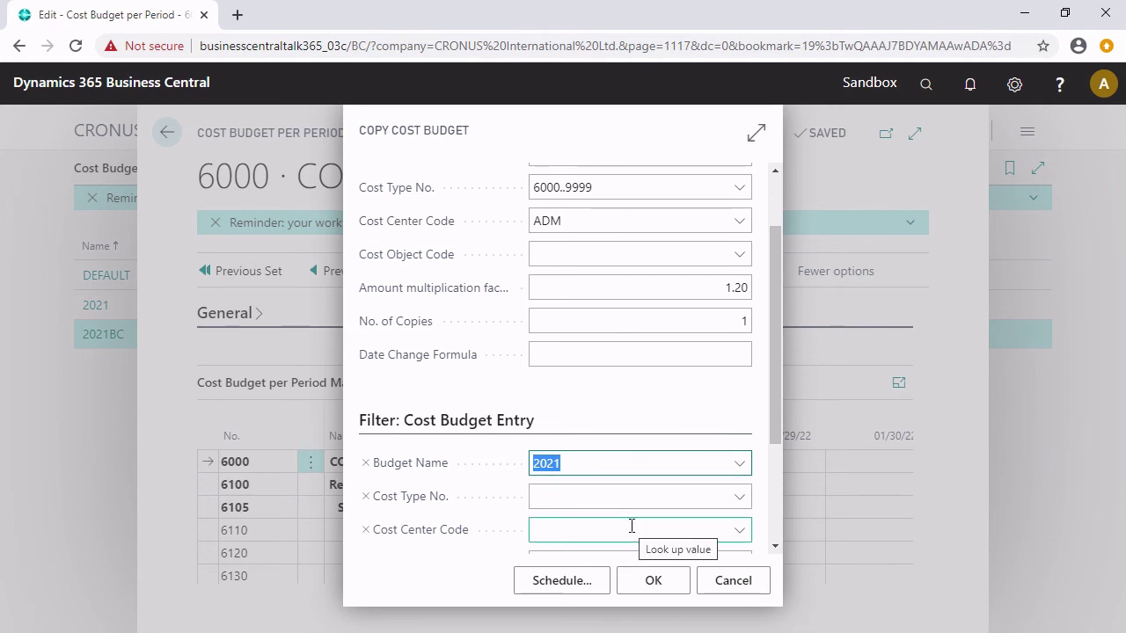
scroll(588, 528, down, 1)
click(582, 508)
text(01/01/21..)
text(12/31/21)
key(Tab)
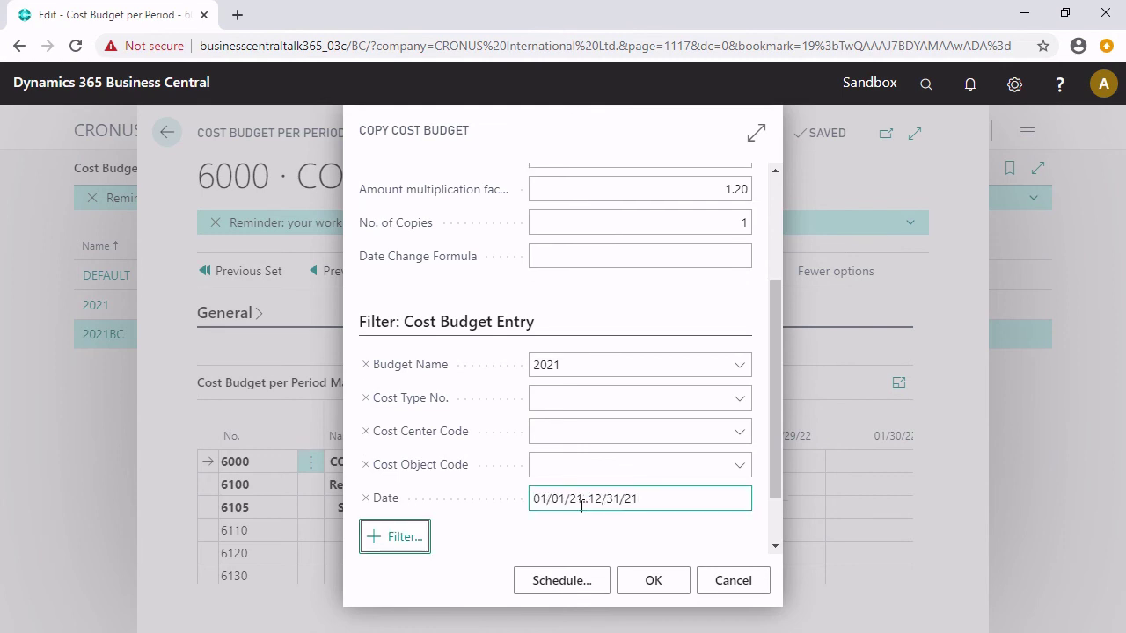
Step: Run the copy from budget 2021 to 2021BC, accept its confirmations, and reopen cost budget 2021BC from the list
click(651, 580)
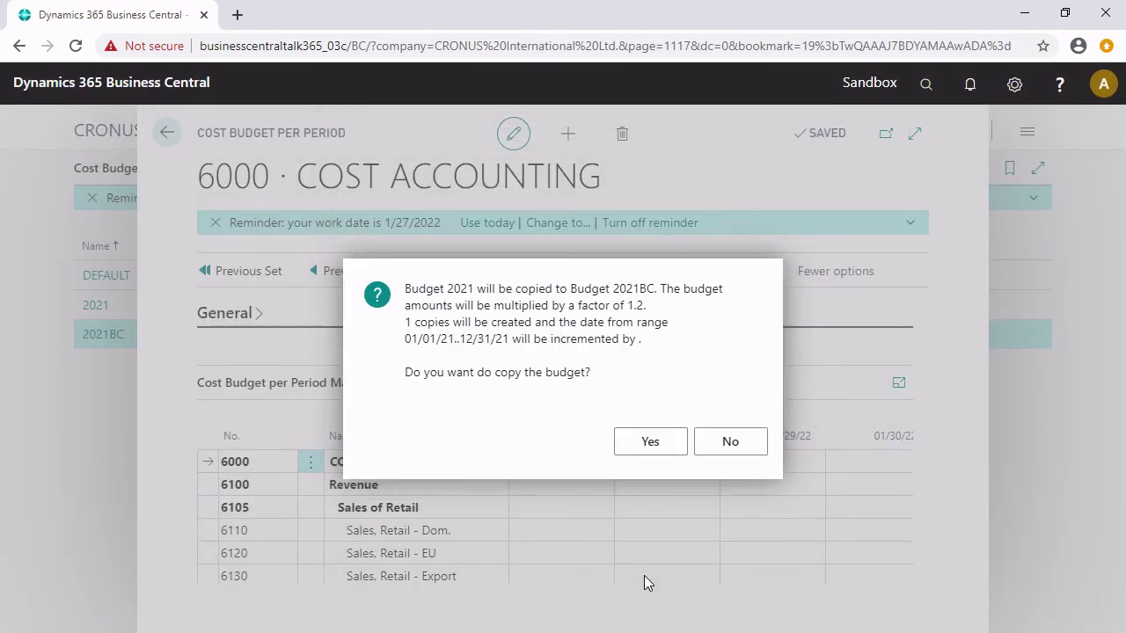
click(649, 444)
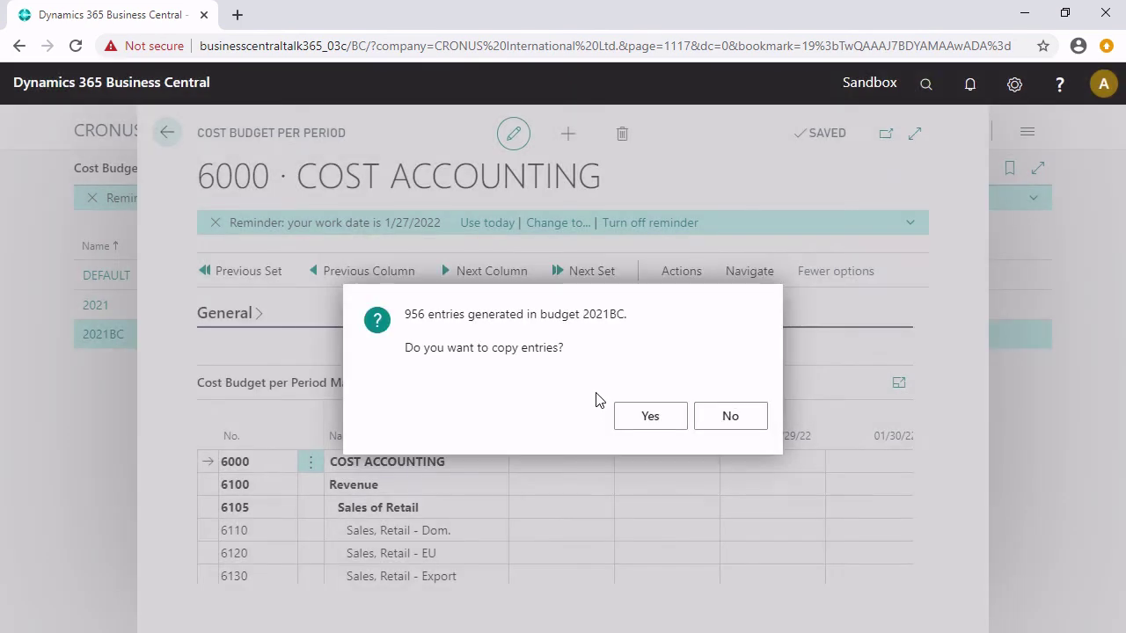
click(653, 421)
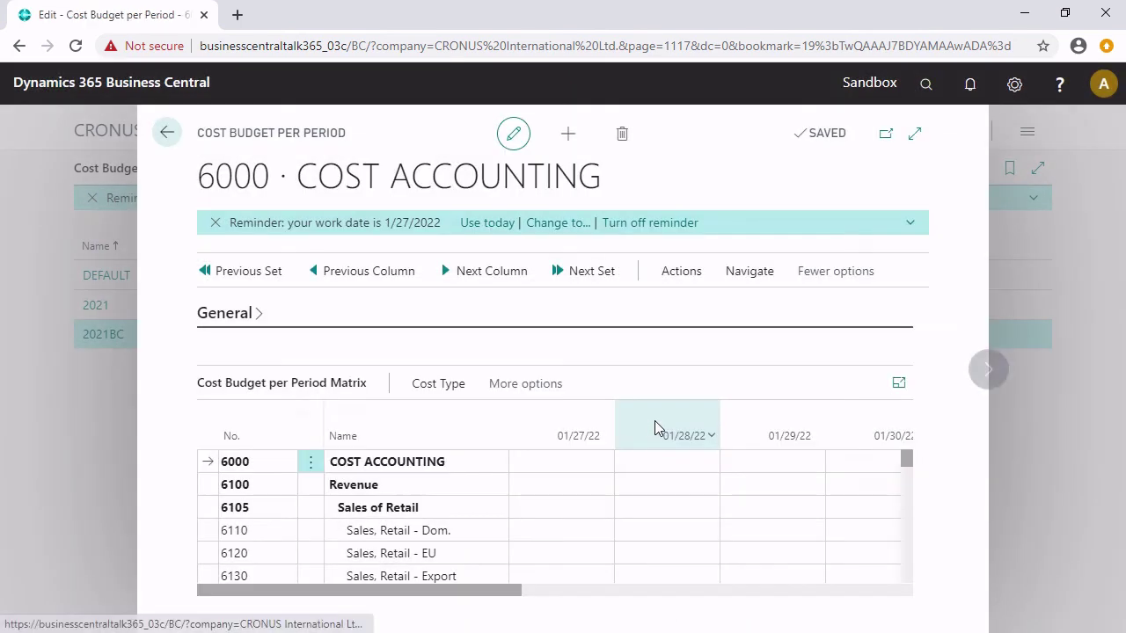
click(166, 139)
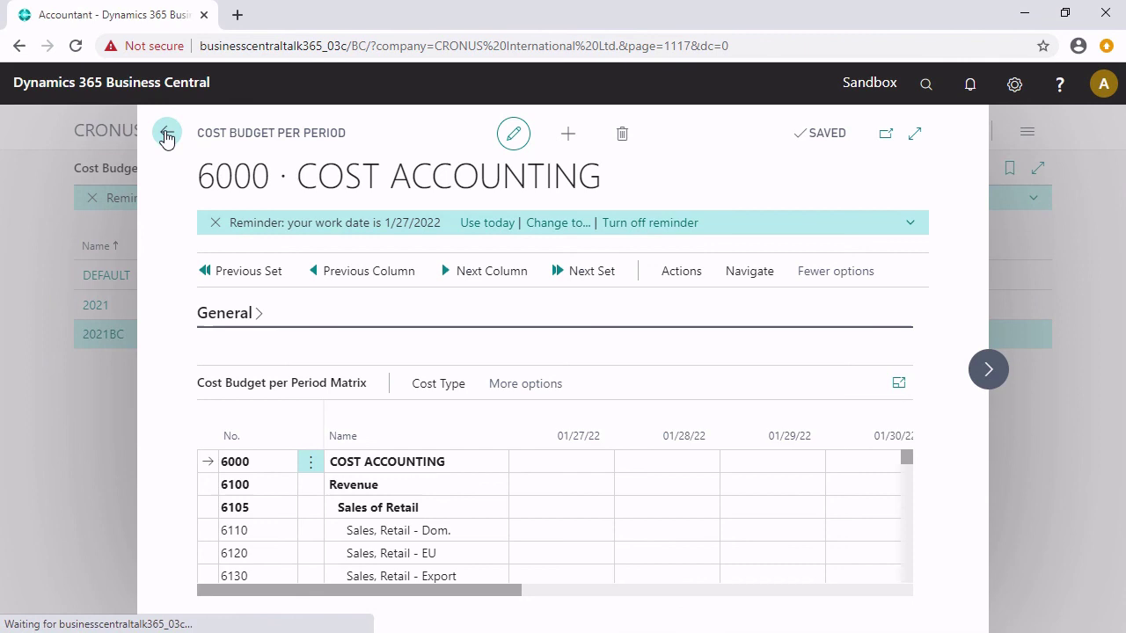
click(104, 336)
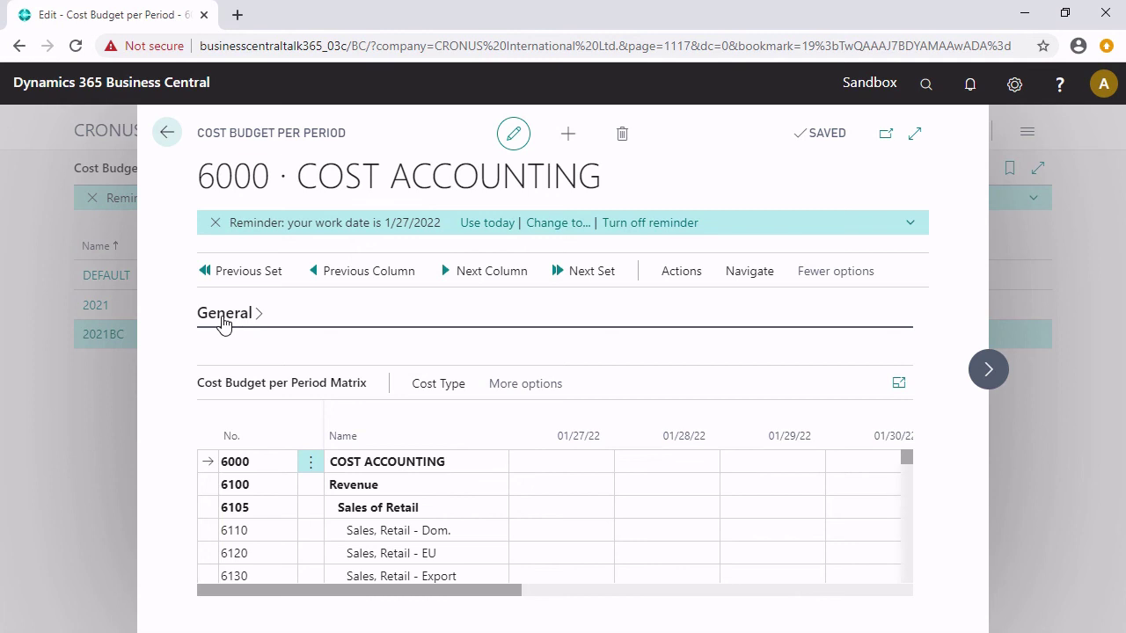
Step: Show the 2021BC budget matrix by Month and as Net Change
click(224, 314)
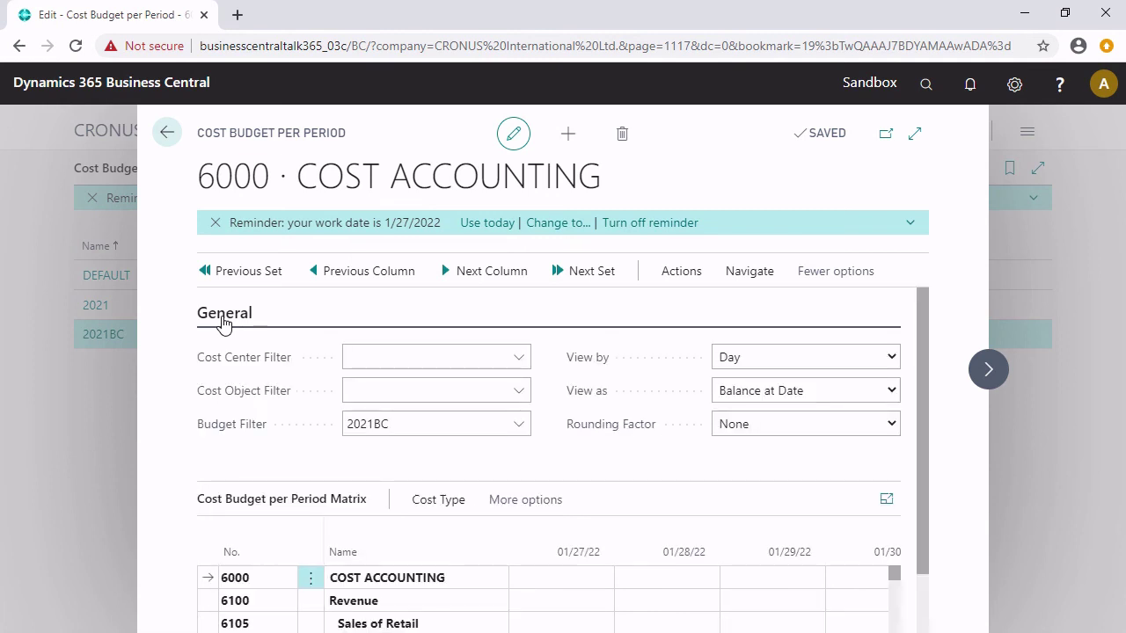
click(826, 363)
click(789, 407)
click(789, 390)
click(727, 432)
scroll(691, 521, down, 1)
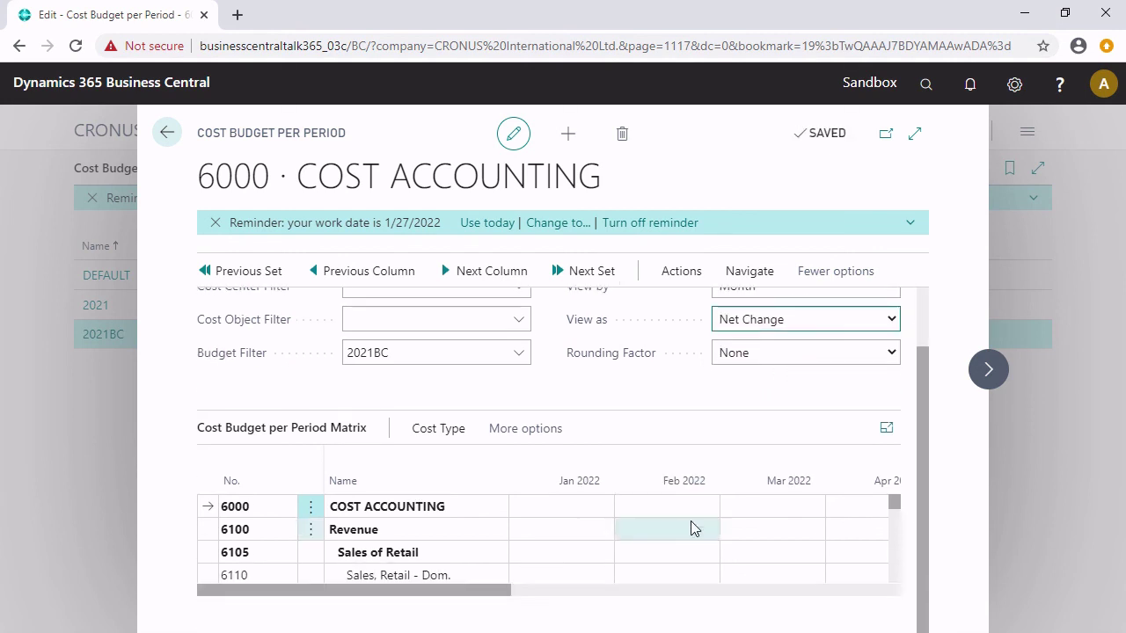
Step: Move the budget matrix periods back so the columns start at Jan 2021
click(384, 278)
click(383, 278)
click(383, 278)
click(383, 278)
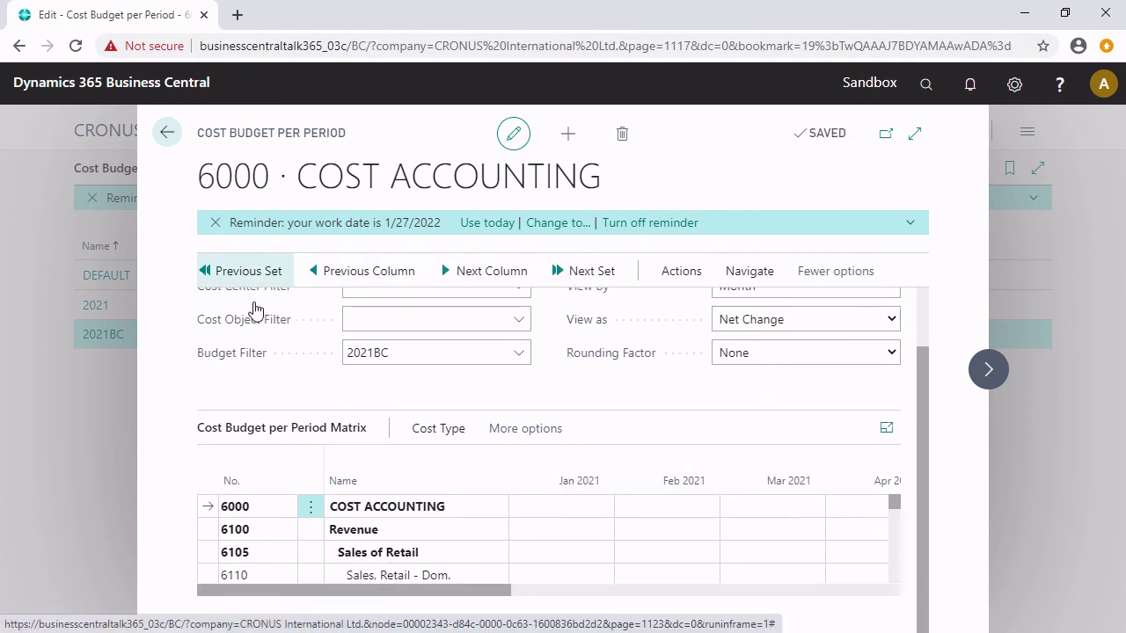
Step: Collapse the General section and examine the 2021BC budget amounts down to Net Operating Income
scroll(251, 300, up, 1)
click(258, 324)
scroll(713, 483, down, 2)
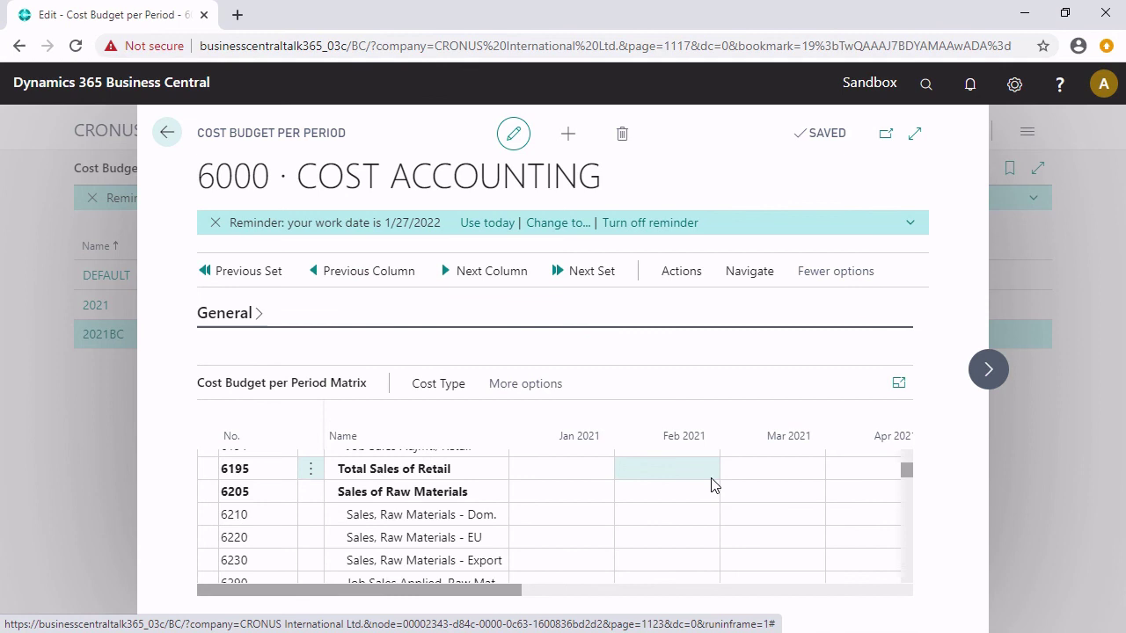
scroll(713, 484, down, 15)
scroll(712, 484, down, 15)
scroll(708, 501, up, 1)
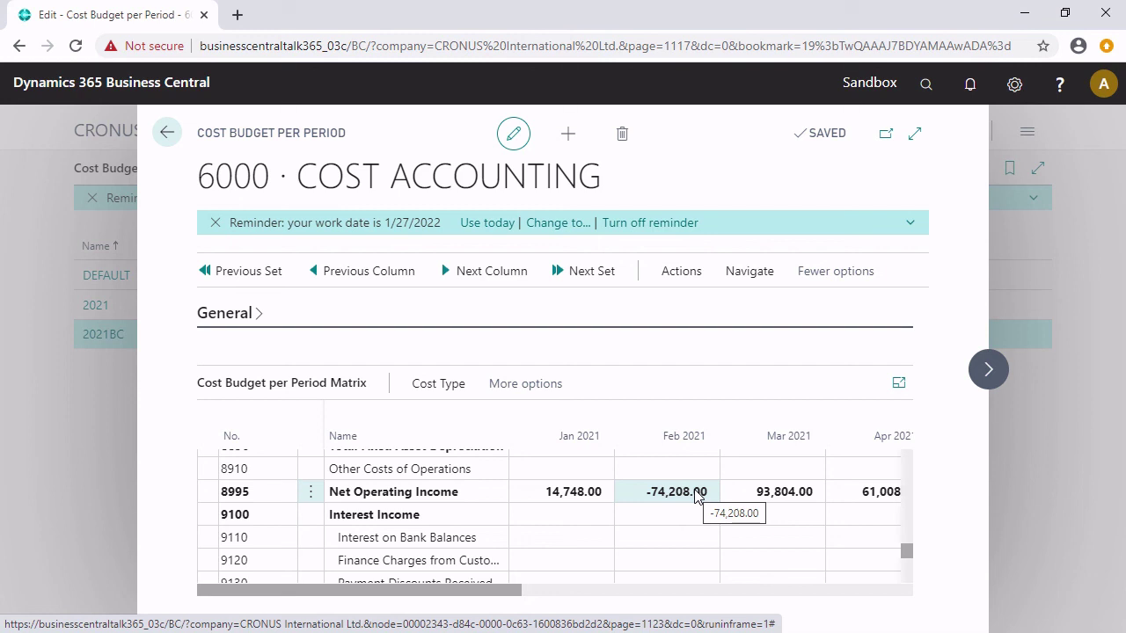
Step: Export cost budget 2021BC to Excel with start date 1/1/2021, 12 periods and a period length of 1M
click(683, 273)
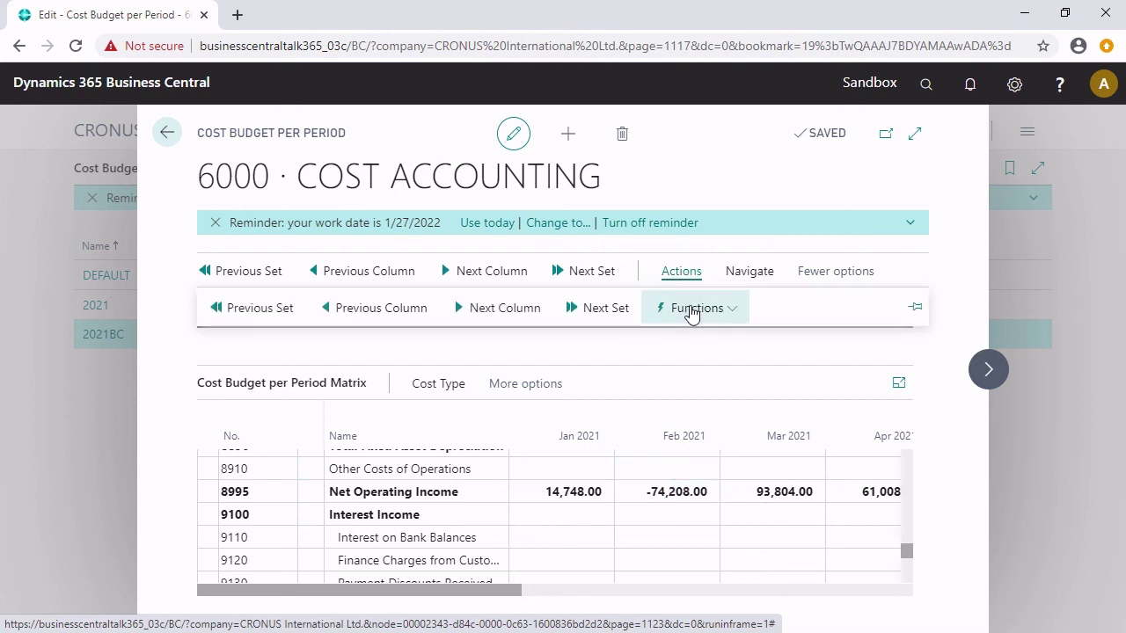
click(692, 310)
click(633, 438)
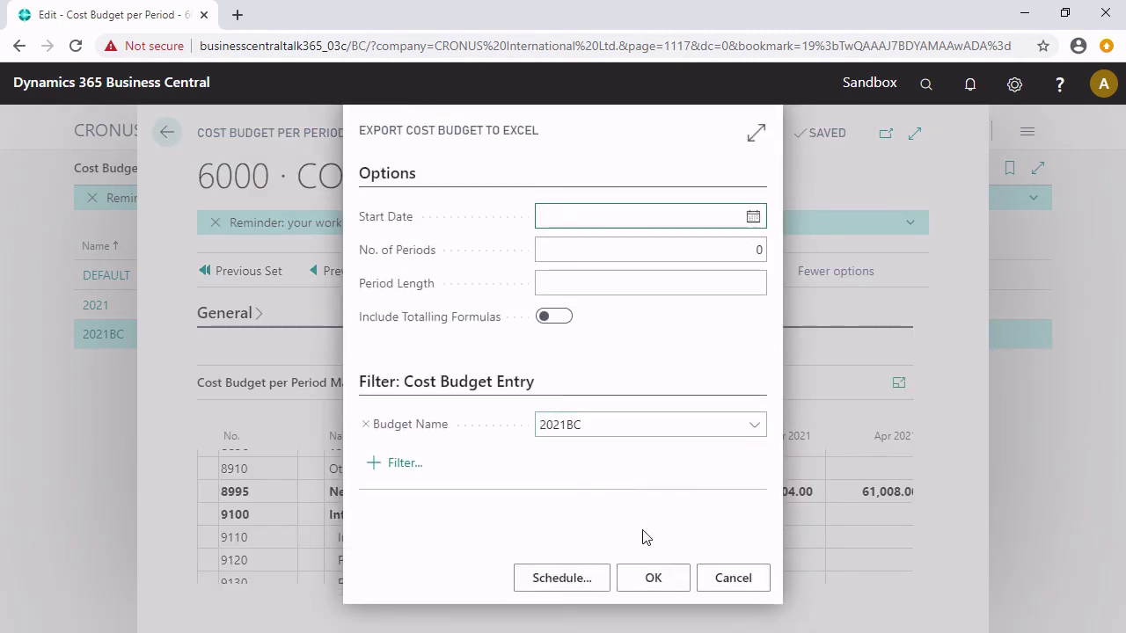
text(01012021)
key(Tab)
text(12)
key(Tab)
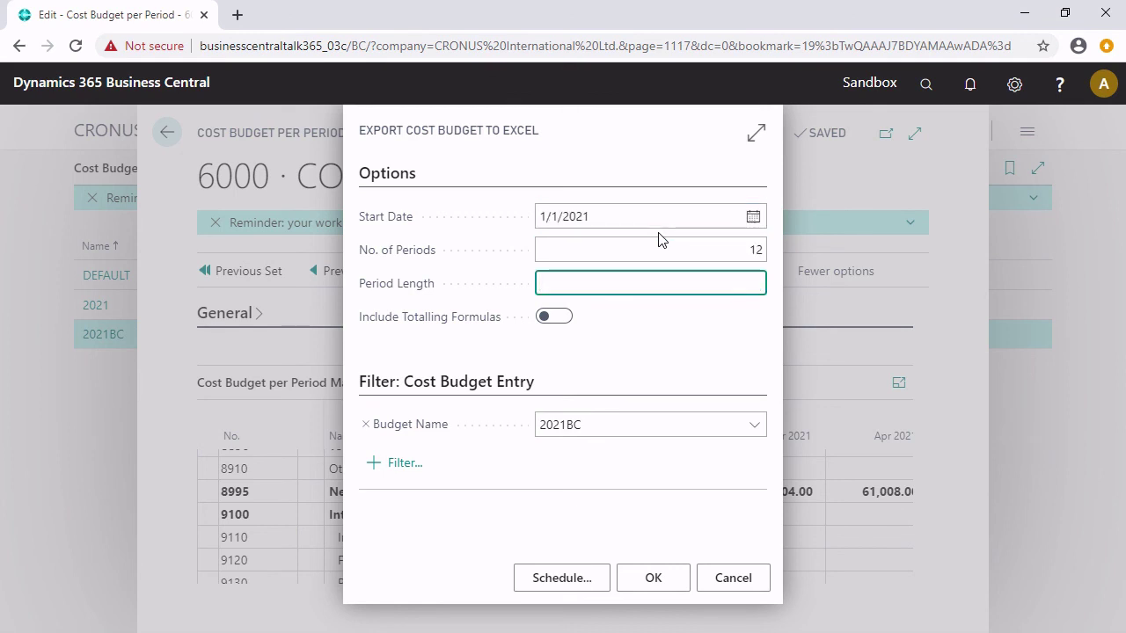
text(1M)
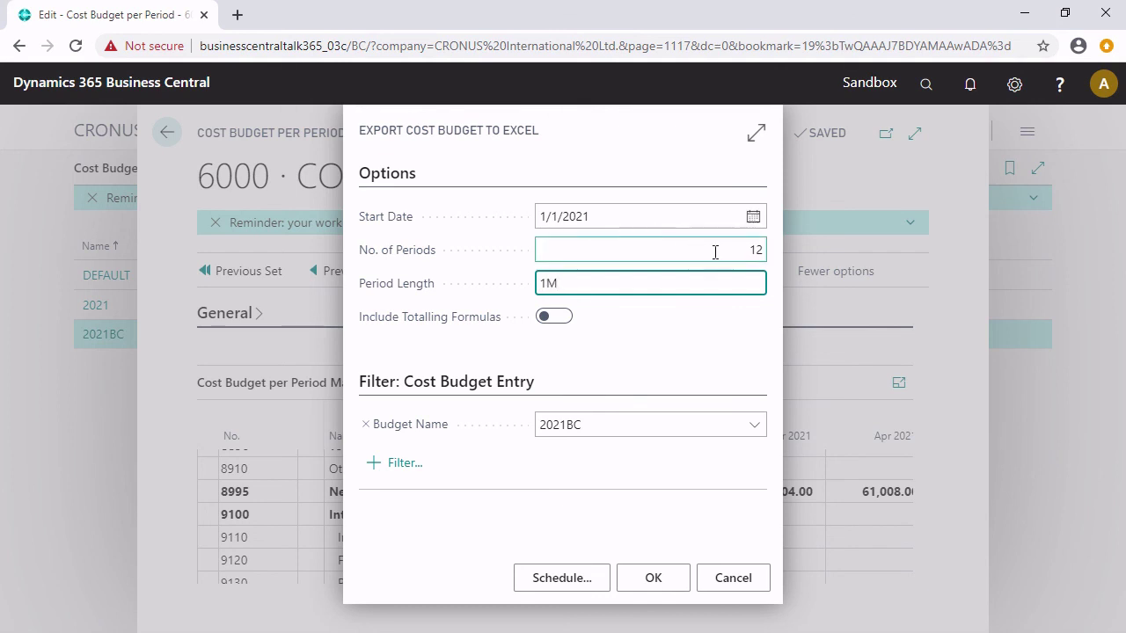
click(671, 578)
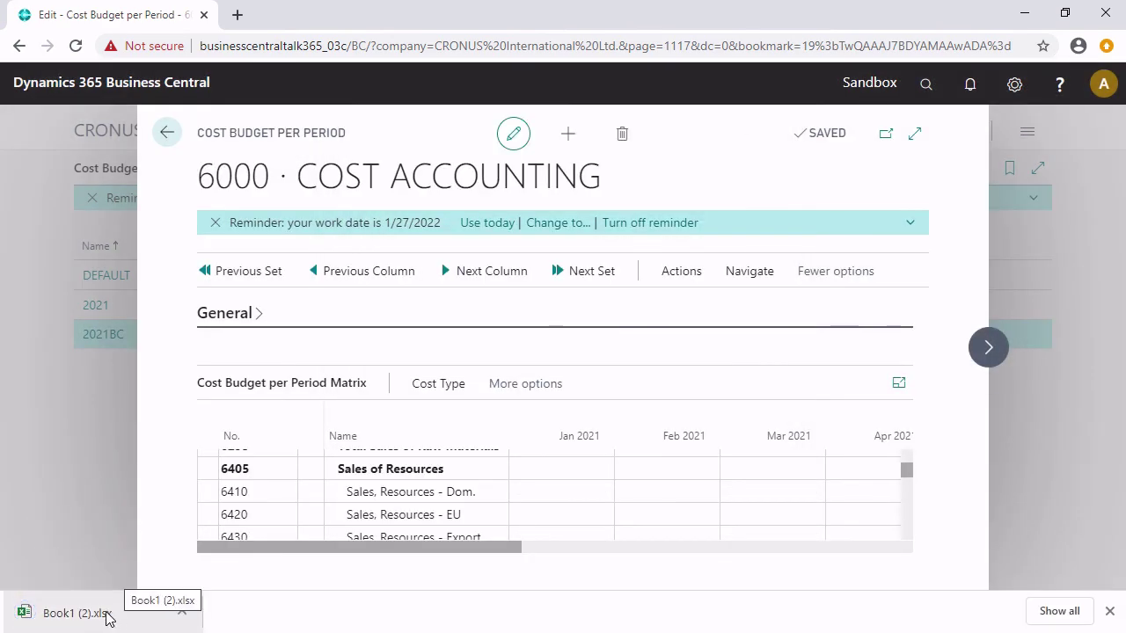
Step: Open the exported workbook Book1 (2).xlsx in Excel and maximize its window
click(108, 619)
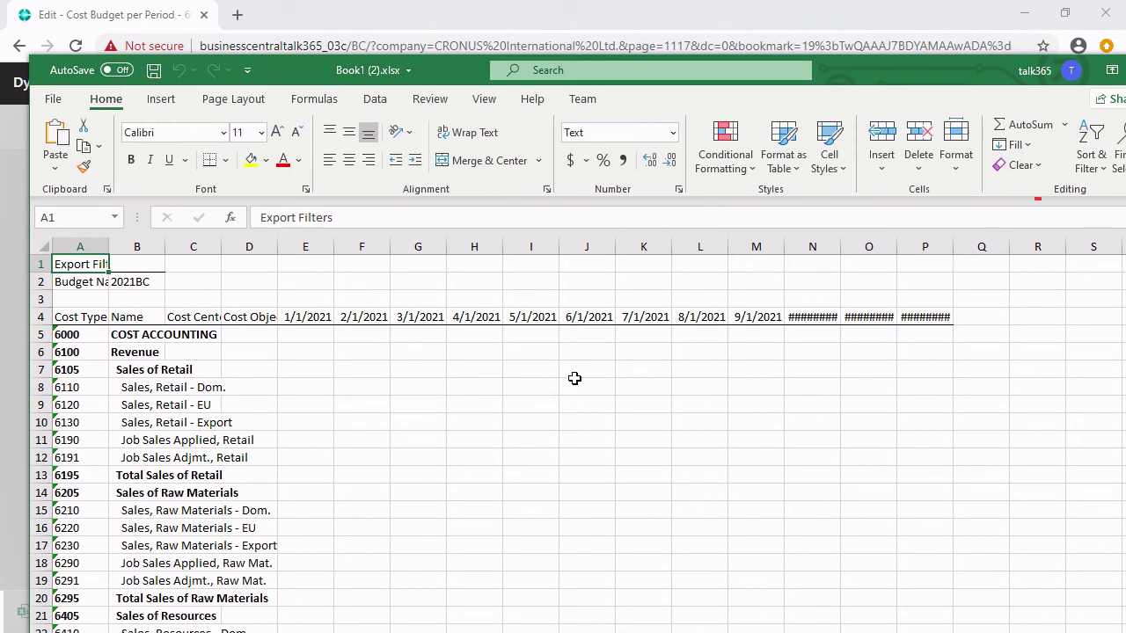
drag(991, 69, 857, 62)
click(1061, 63)
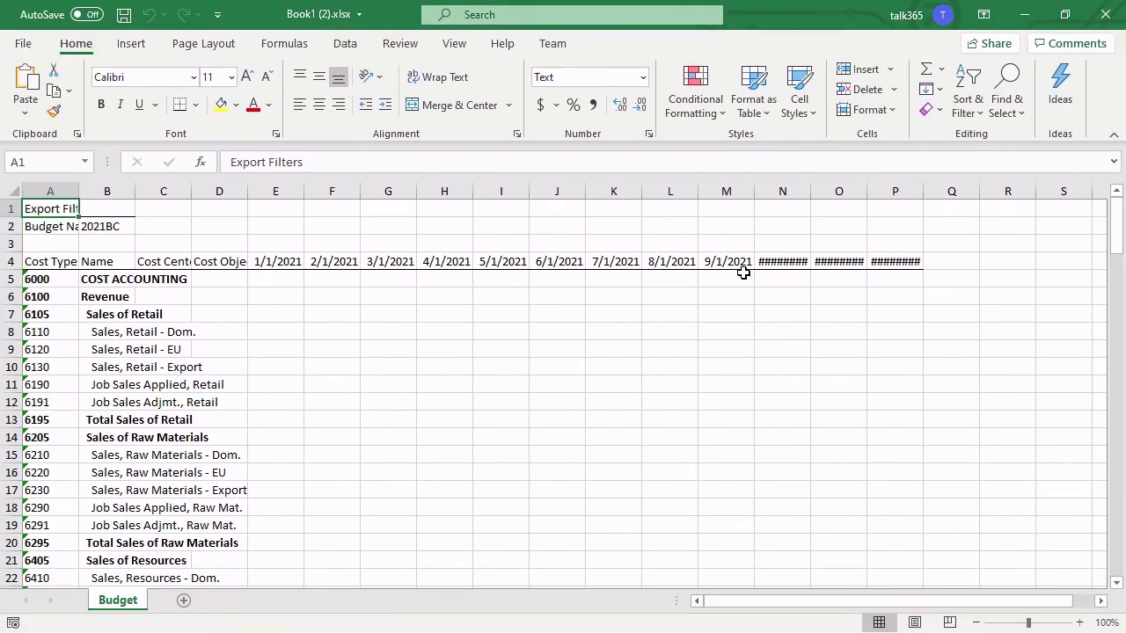